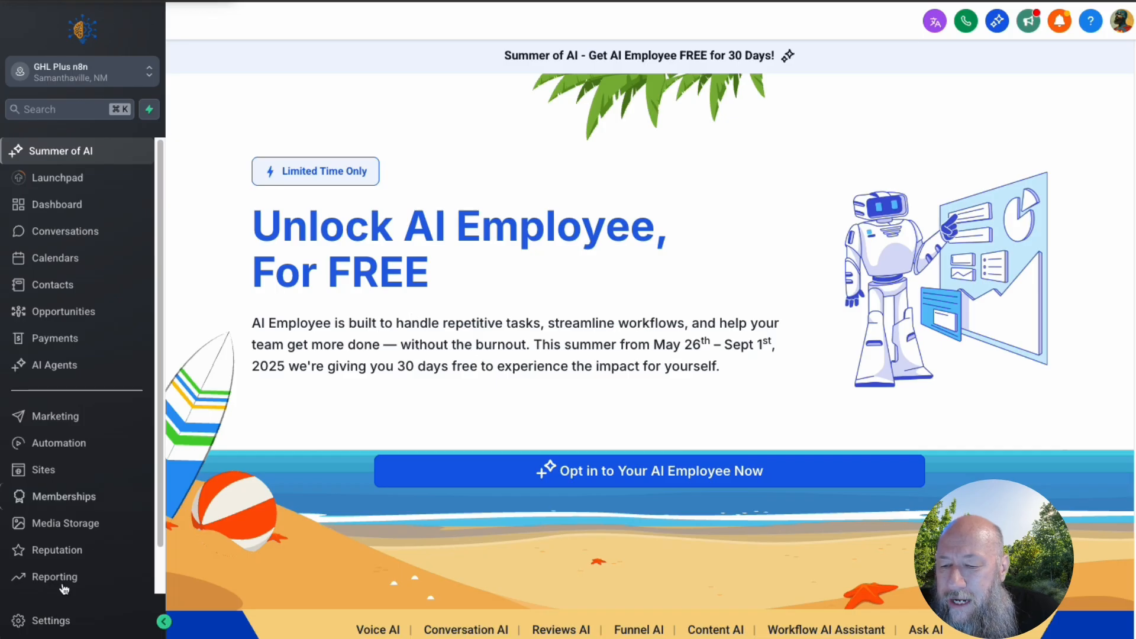
Go to the Domains & URL Redirects settings and start connecting a domain for Funnel/Website/Store/Blog/Webinar.
{"action": "left_click", "coordinate": [51, 621]}
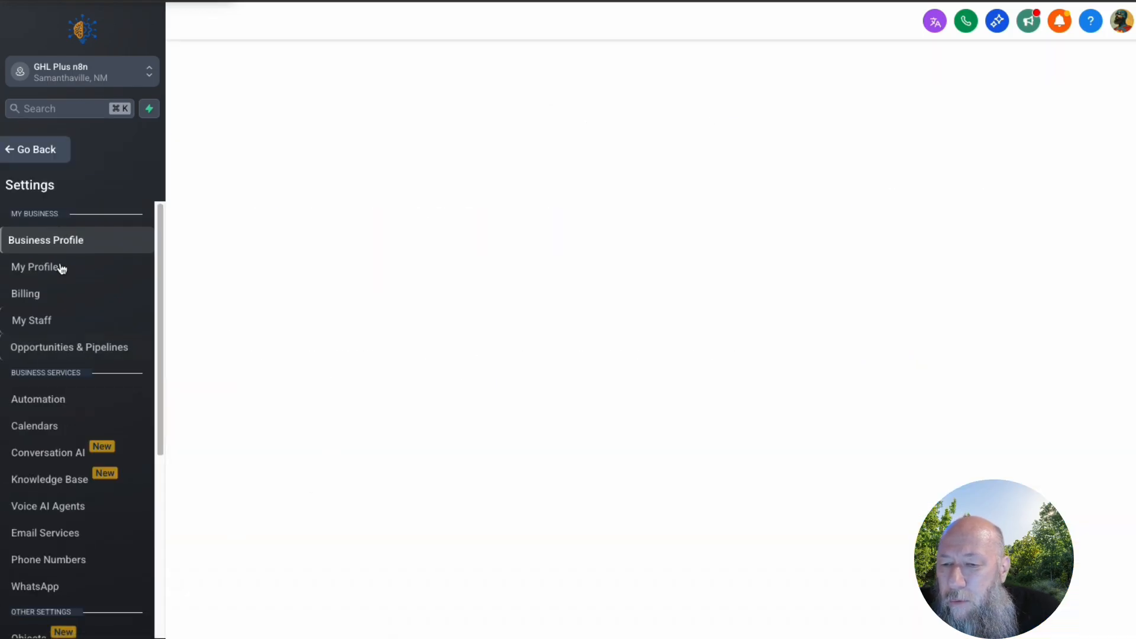
{"action": "scroll", "coordinate": [104, 331], "scroll_direction": "down", "scroll_amount": 3}
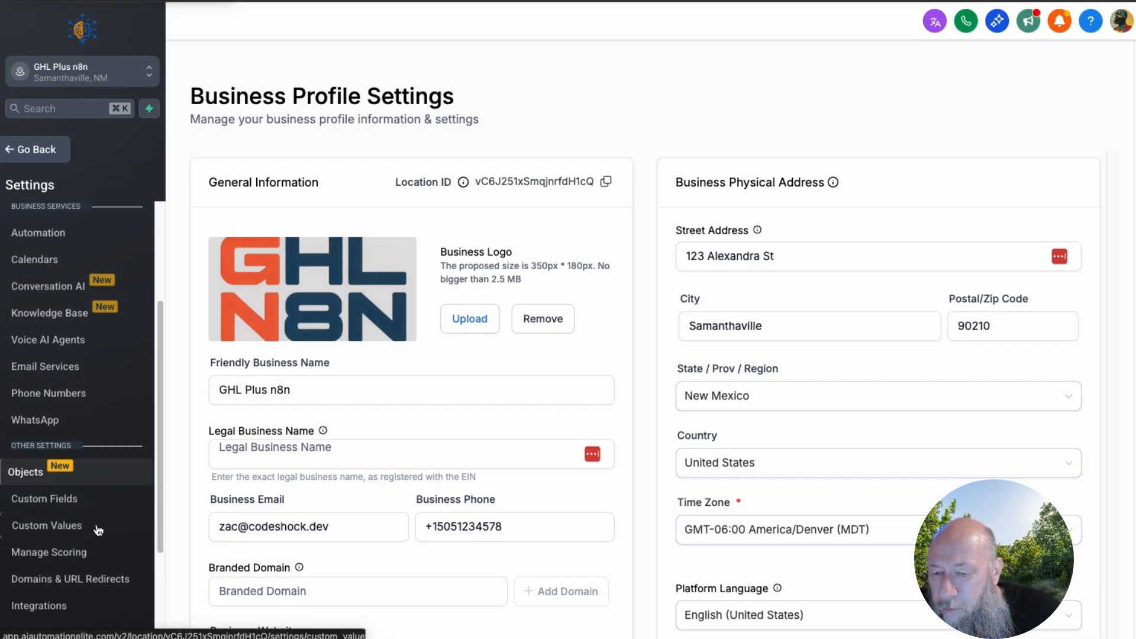
{"action": "left_click", "coordinate": [89, 586]}
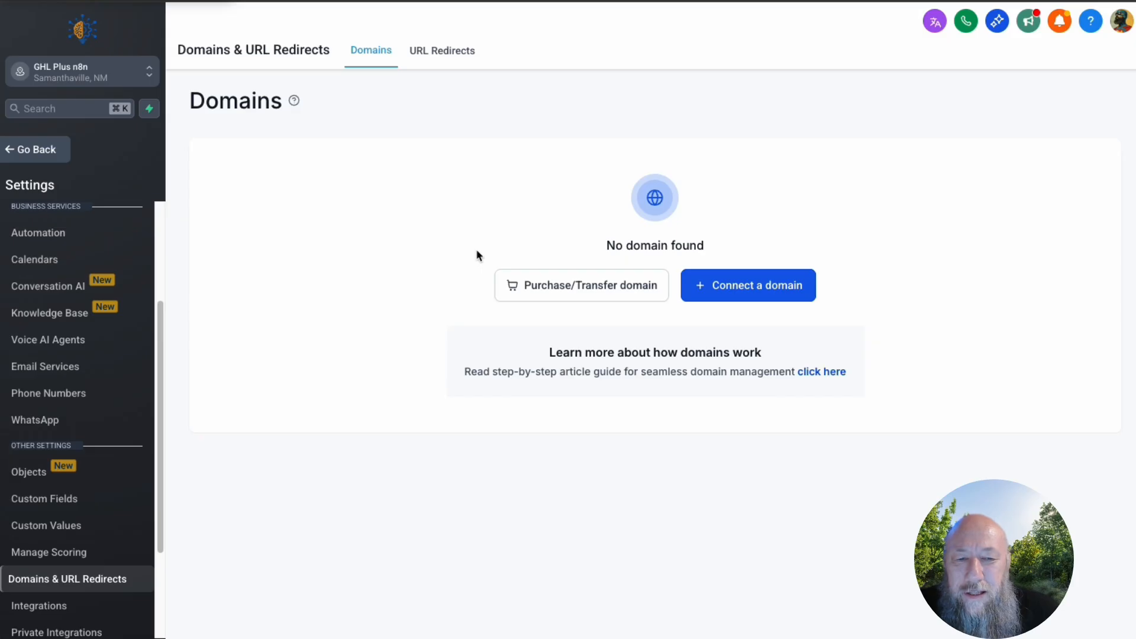
{"action": "left_click", "coordinate": [758, 286]}
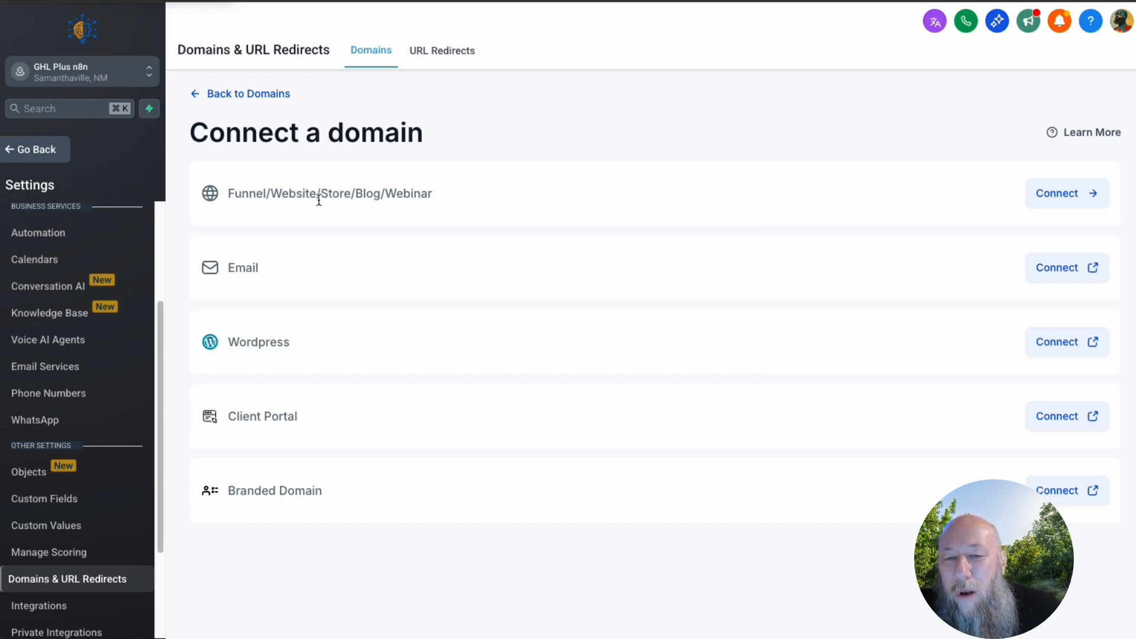
{"action": "left_click", "coordinate": [1060, 198]}
Enter ghlplusn8n.com as the domain to connect and submit it.
{"action": "left_click", "coordinate": [488, 208]}
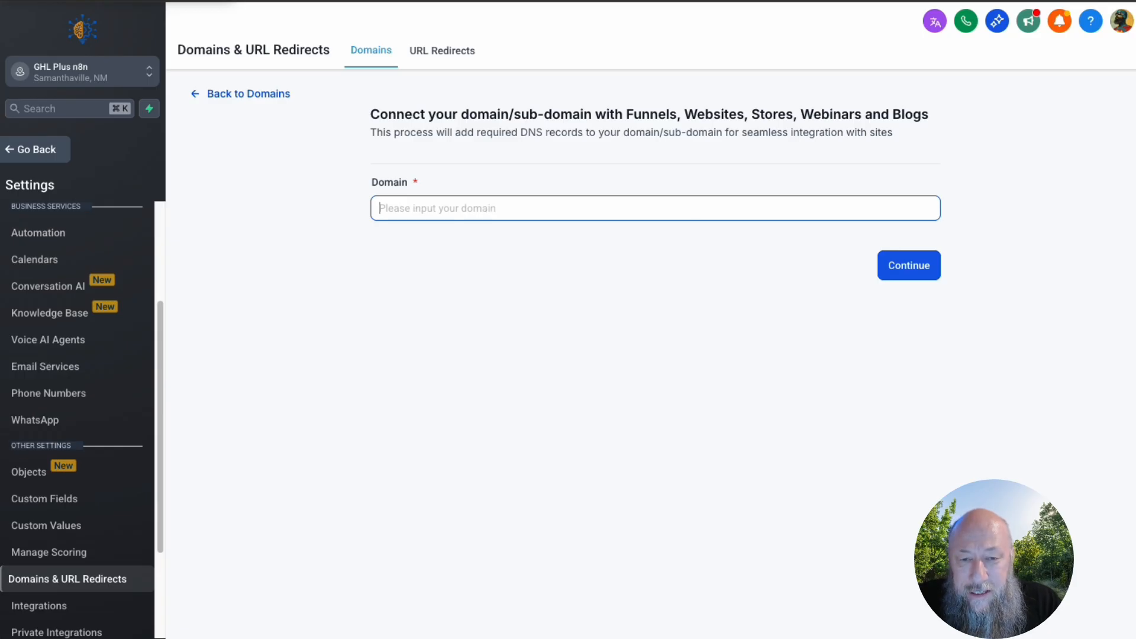
{"action": "type", "text": "ghlplus"}
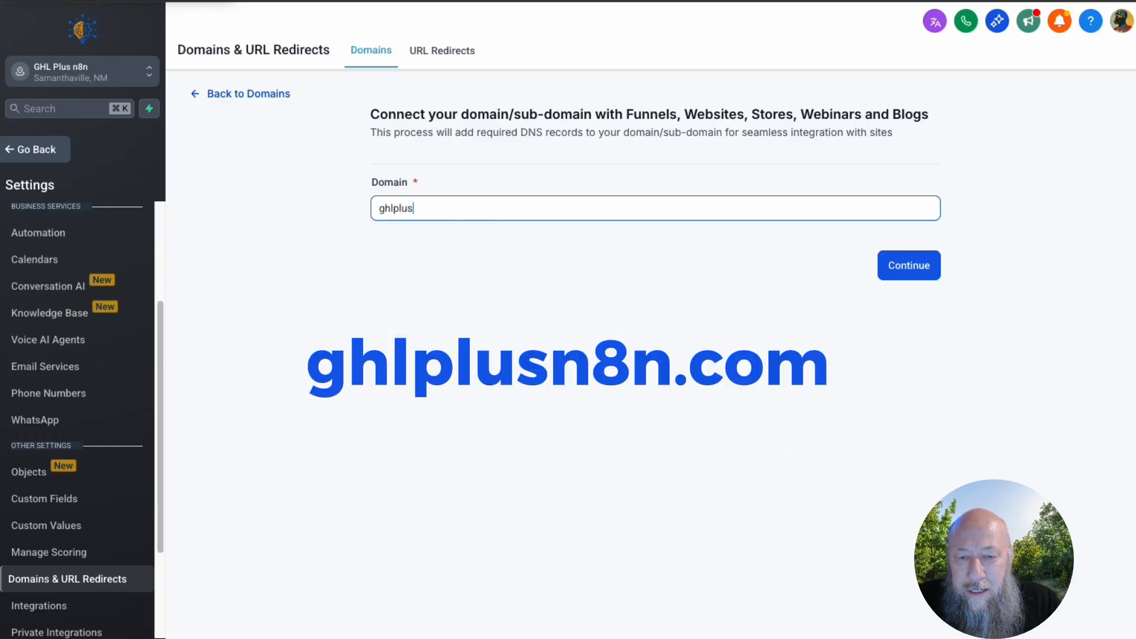
{"action": "type", "text": "n8n.com"}
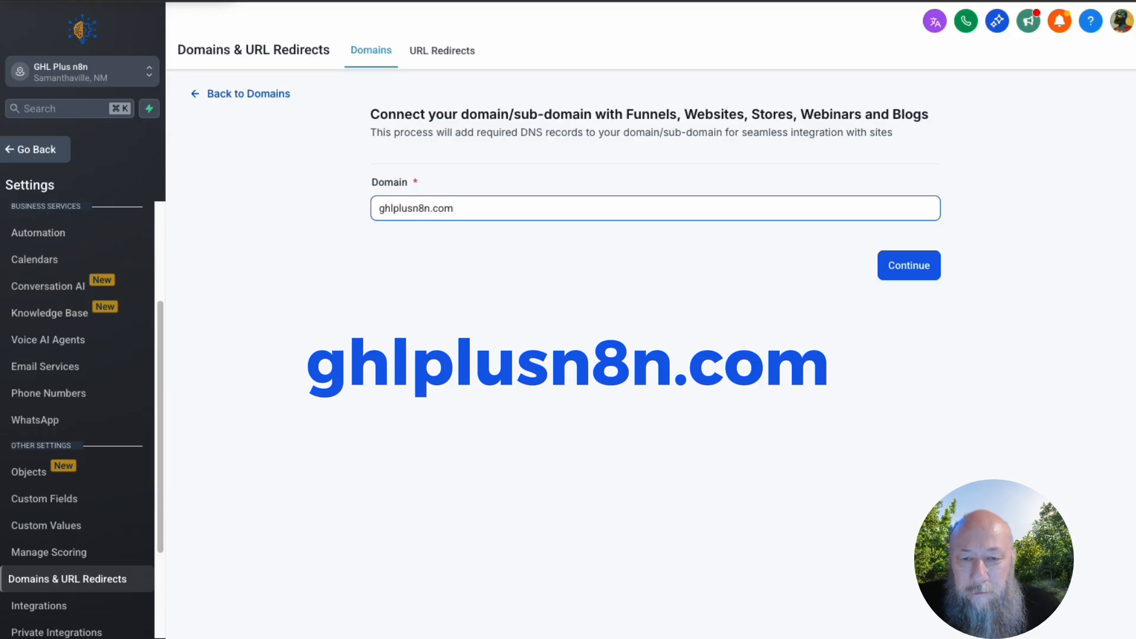
{"action": "key", "text": "Return"}
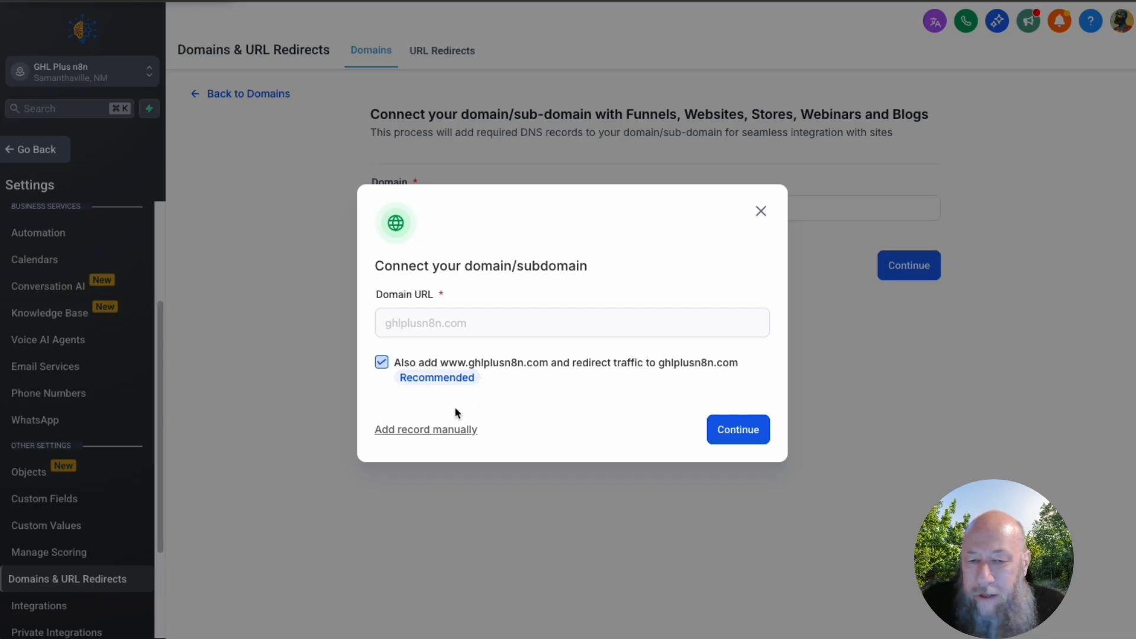
Bring up the DNS records for adding ghlplusn8n.com manually, keeping the recommended www redirect enabled.
{"action": "left_click", "coordinate": [750, 436]}
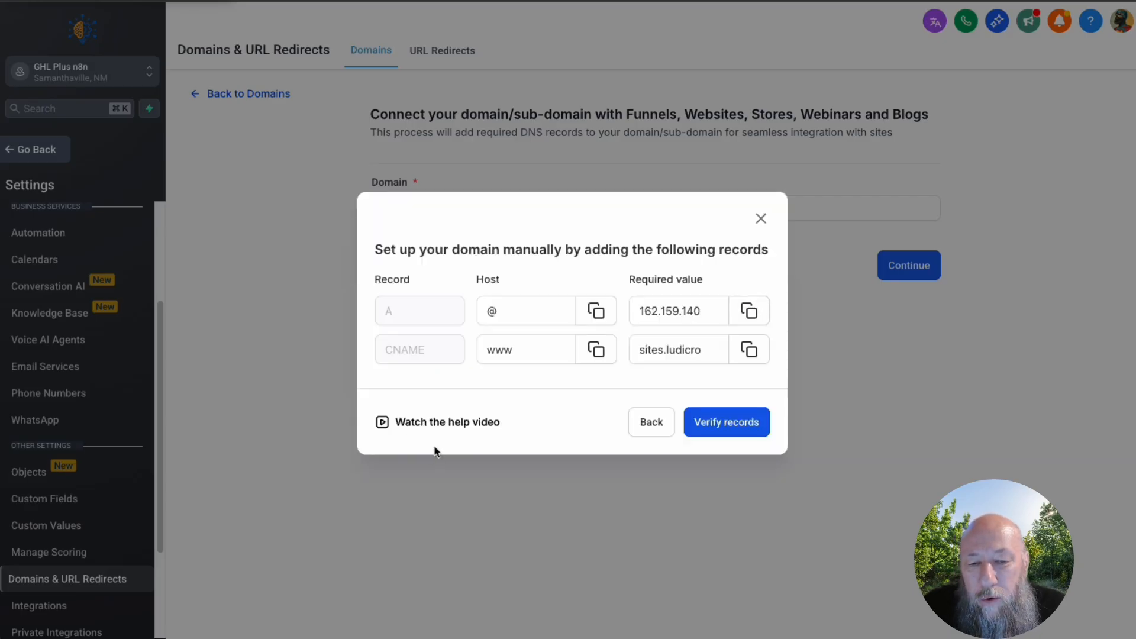
{"action": "left_click", "coordinate": [761, 218]}
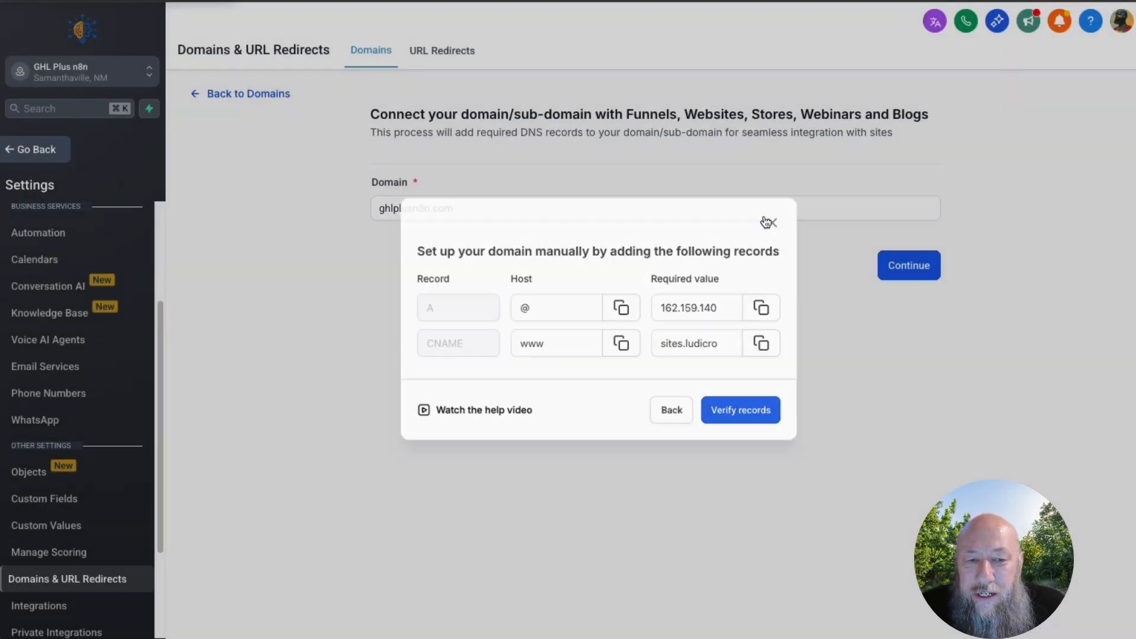
{"action": "left_click", "coordinate": [904, 265]}
{"action": "left_click", "coordinate": [561, 362]}
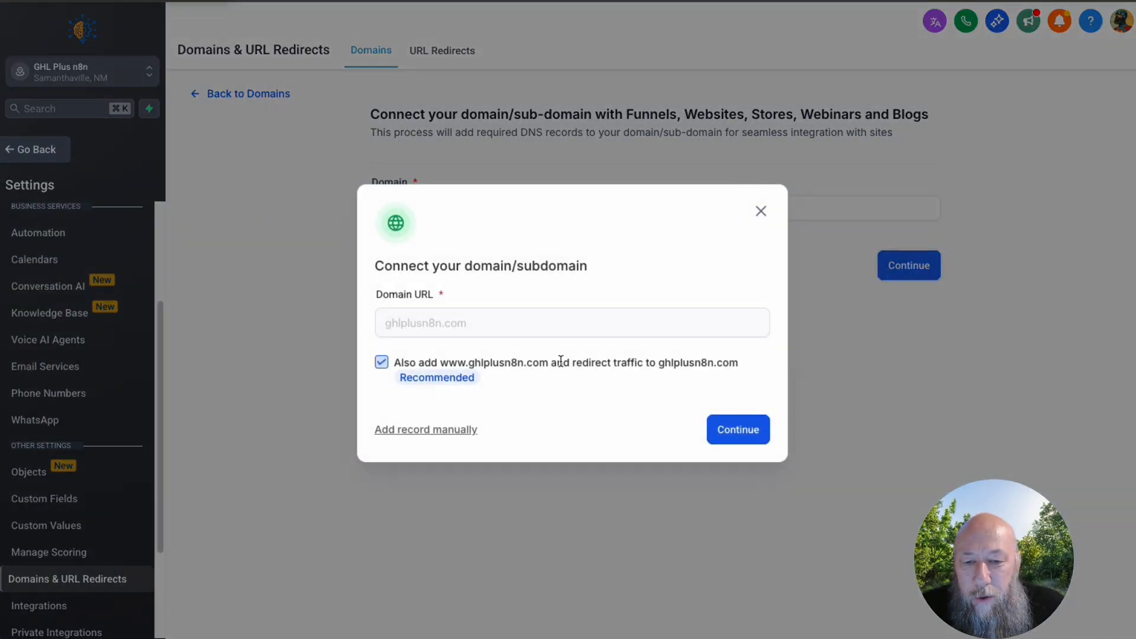
{"action": "left_click", "coordinate": [439, 430]}
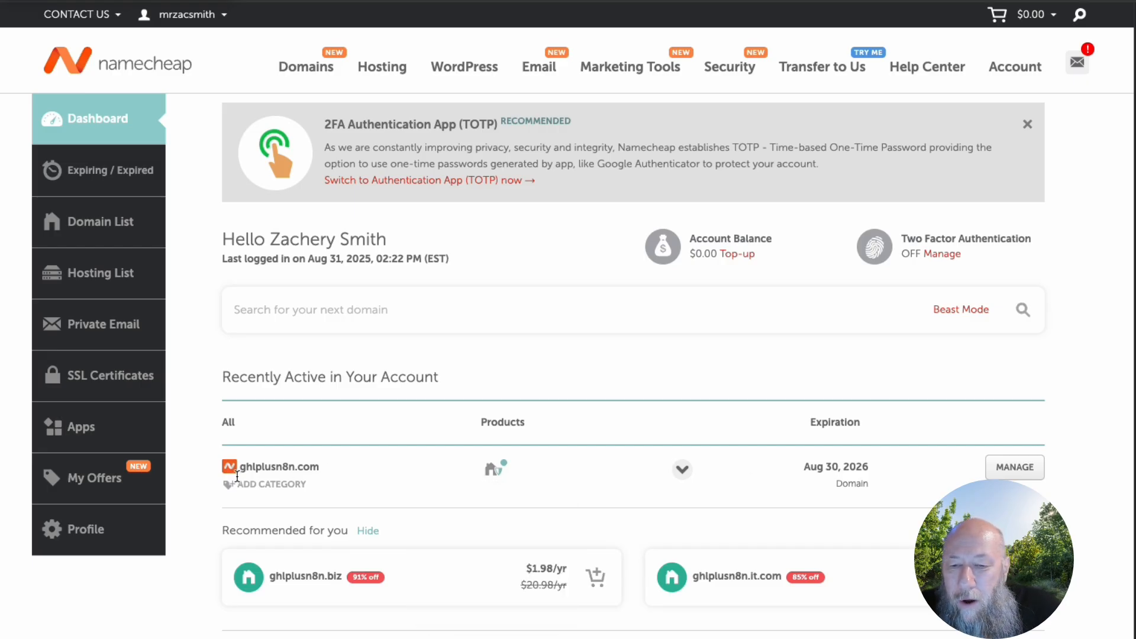
{"action": "left_click", "coordinate": [1014, 468]}
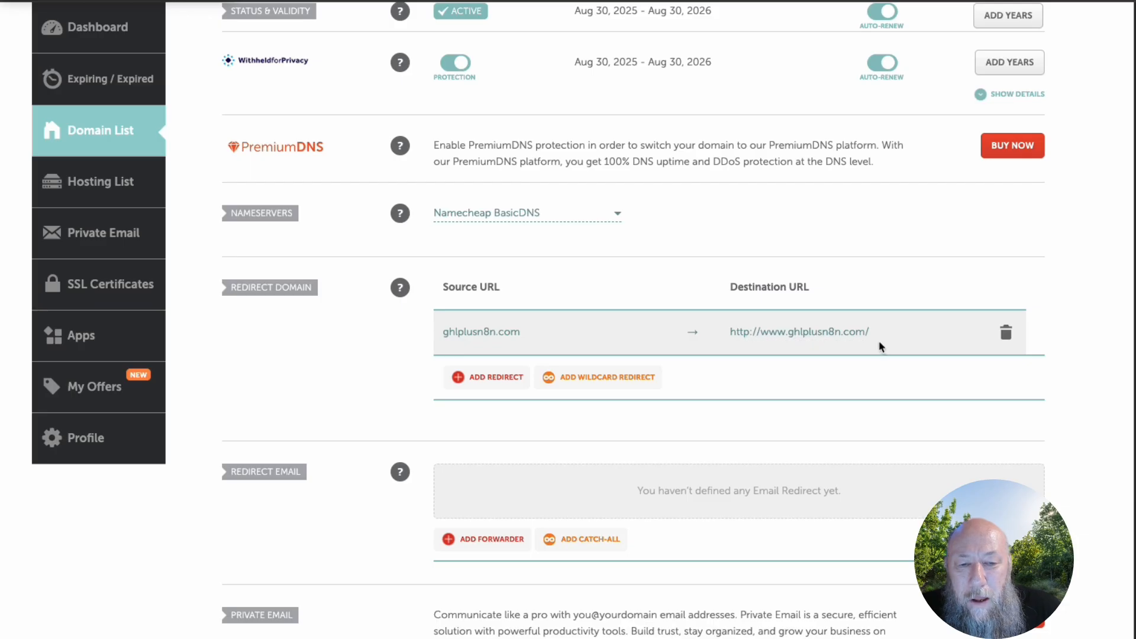
{"action": "left_click", "coordinate": [1006, 332]}
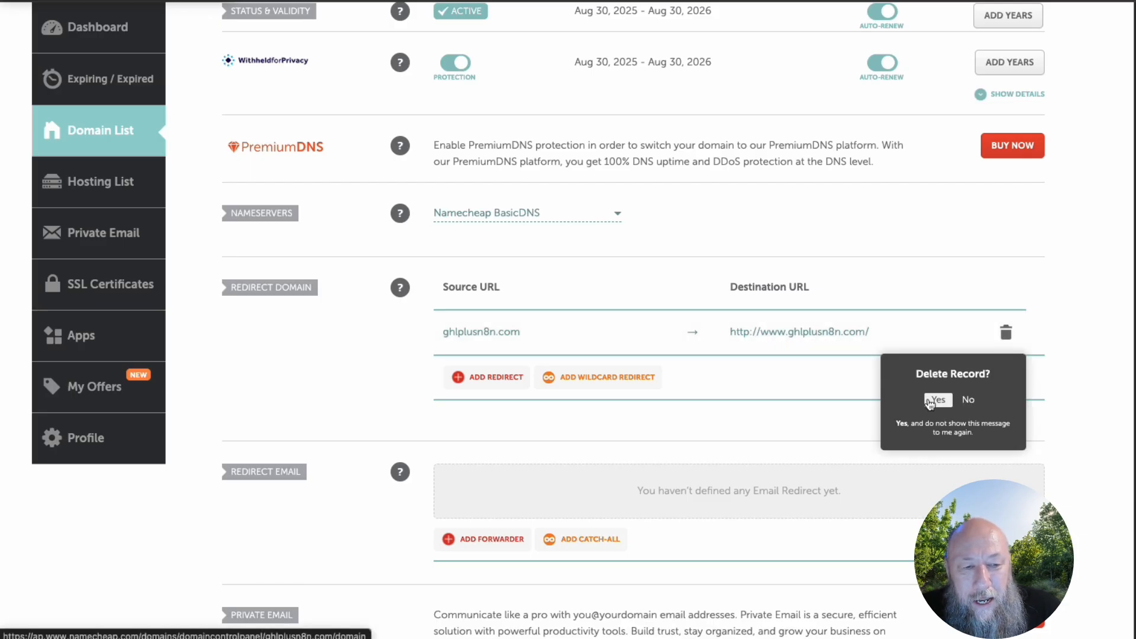
{"action": "left_click", "coordinate": [938, 400]}
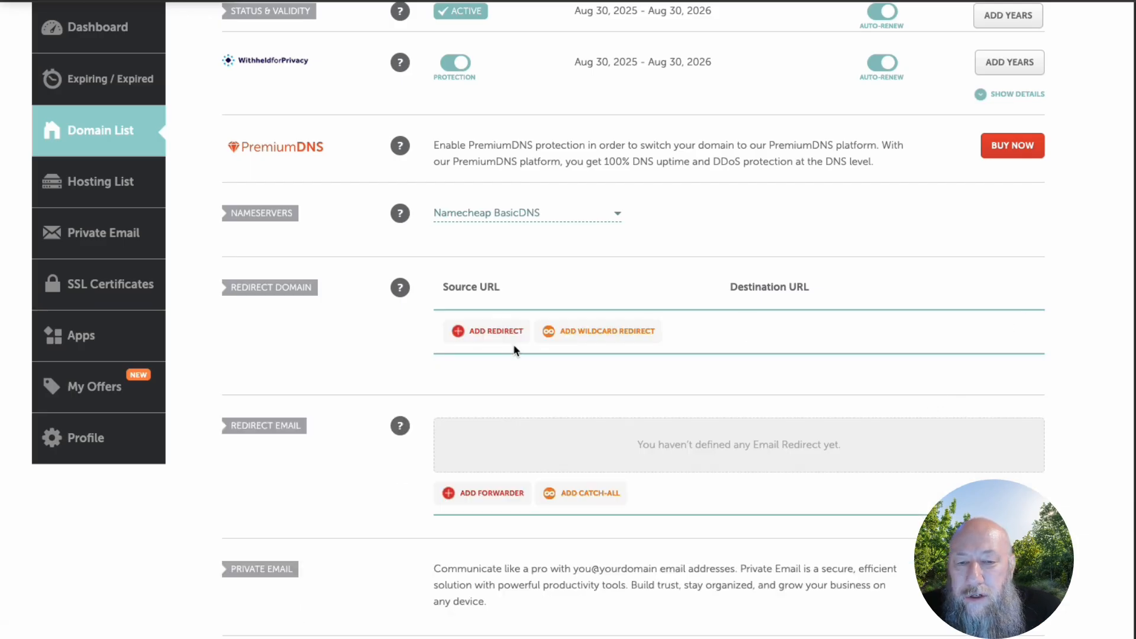
Open the domain's Advanced DNS settings and copy the required CNAME value from HighLevel's manual setup records.
{"action": "scroll", "coordinate": [630, 384], "scroll_direction": "up", "scroll_amount": 5}
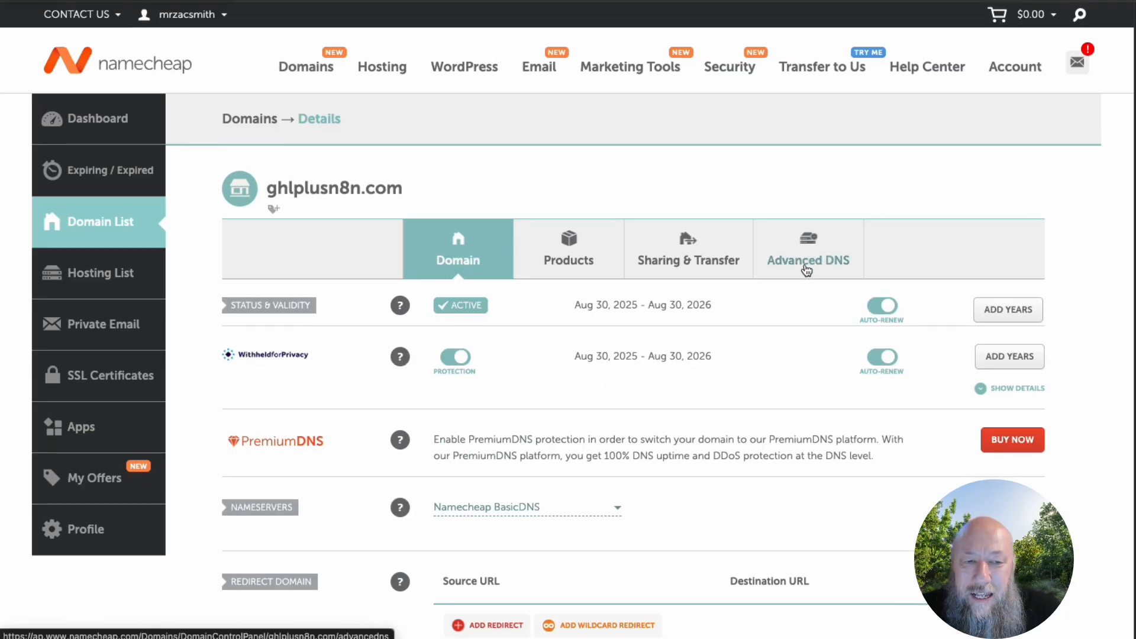
{"action": "left_click", "coordinate": [807, 270]}
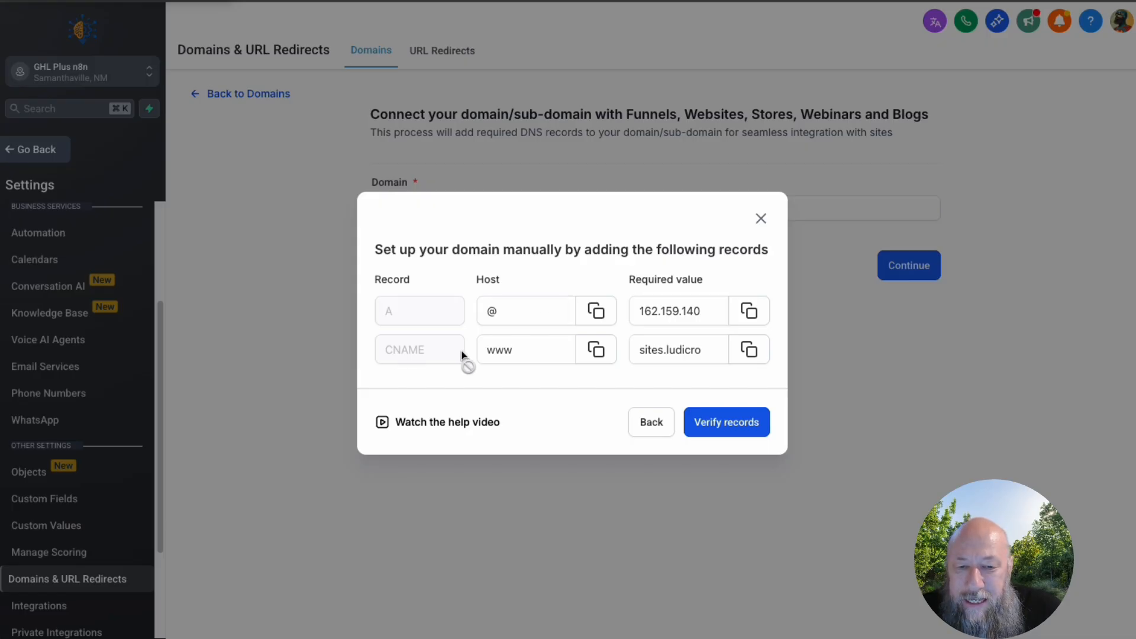
{"action": "left_click", "coordinate": [510, 349]}
{"action": "left_click", "coordinate": [755, 351]}
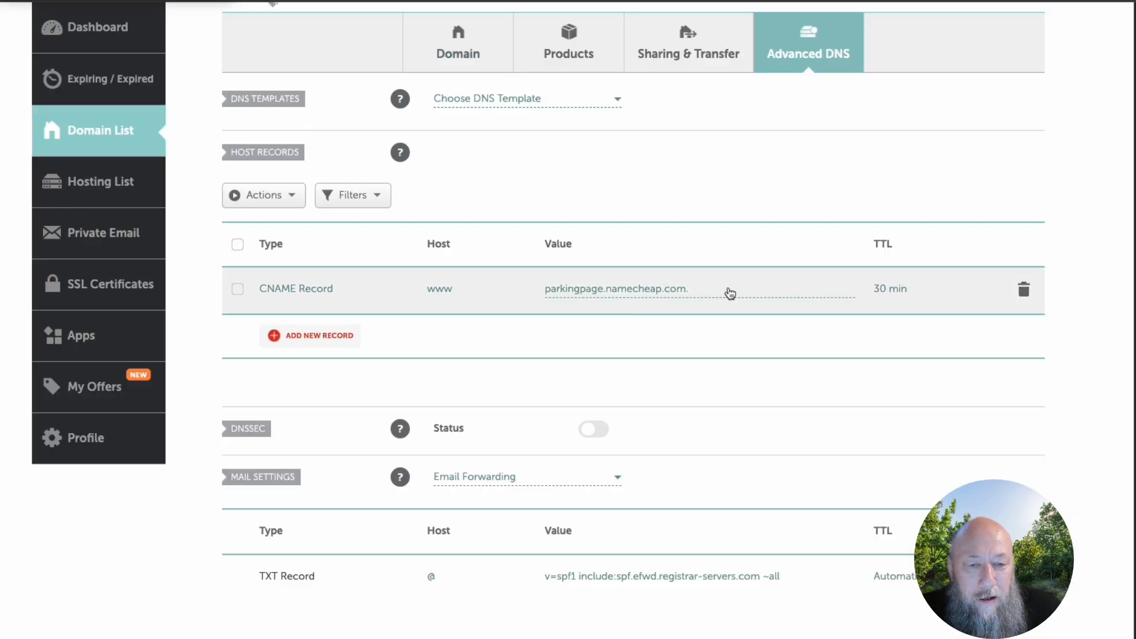
In Namecheap, replace the www CNAME record's value with sites.ludicrous.cloud and save the record.
{"action": "left_click", "coordinate": [730, 294]}
{"action": "left_click_drag", "start_coordinate": [719, 290], "coordinate": [462, 287]}
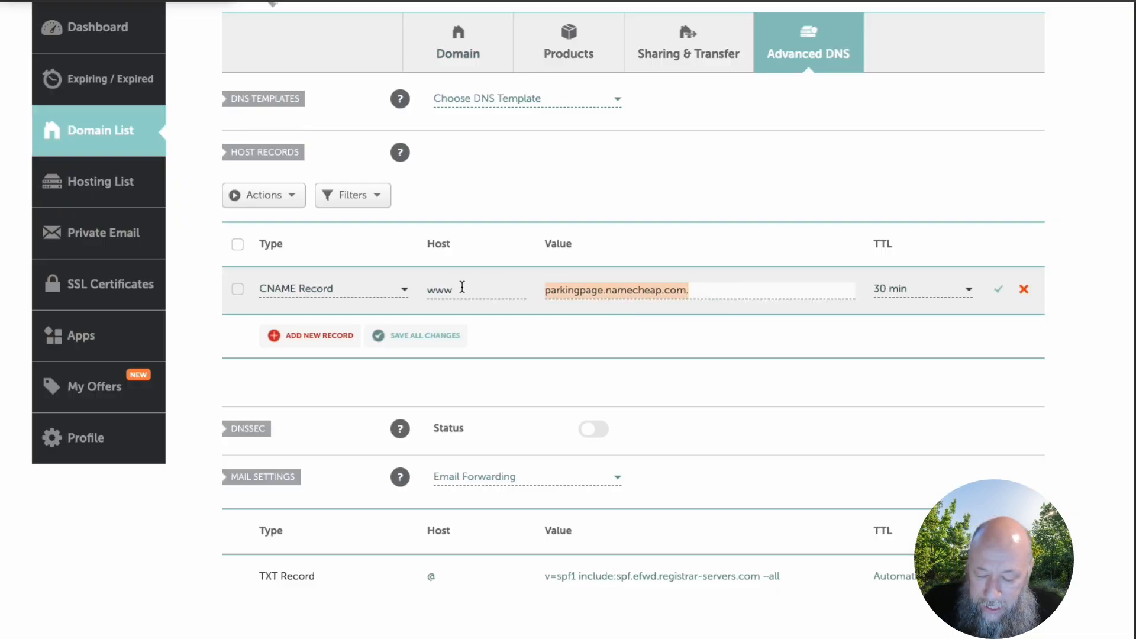
{"action": "key", "text": "ctrl+v"}
{"action": "left_click", "coordinate": [999, 289]}
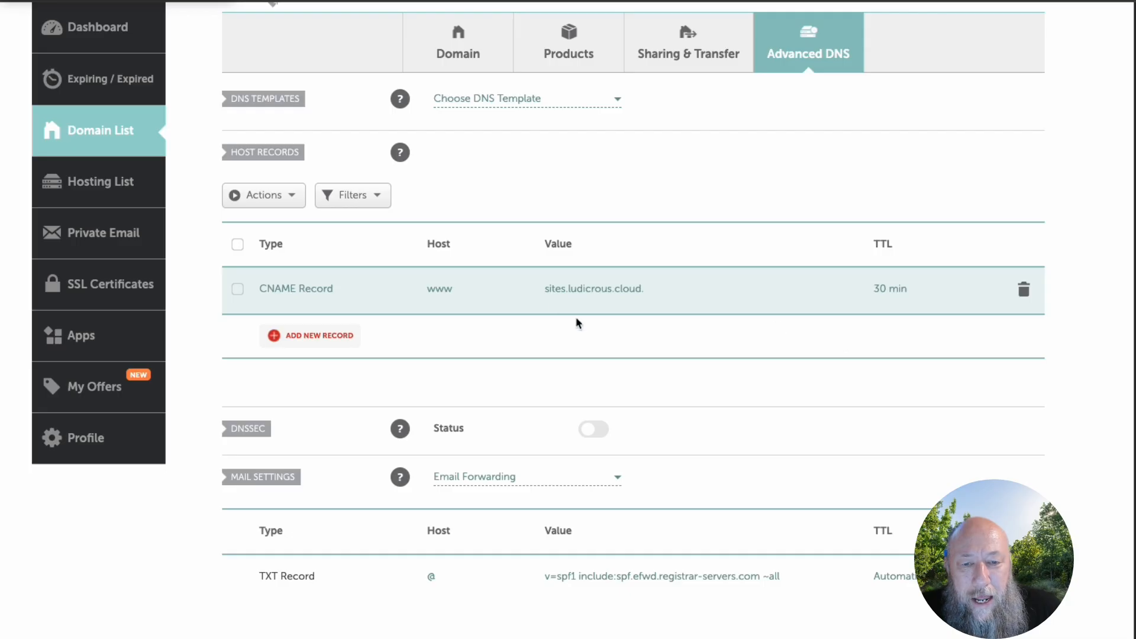
Delete the existing CNAME record and add a new CNAME record with host www and target sites.ludicrous.cloud.
{"action": "left_click", "coordinate": [1023, 290]}
{"action": "left_click", "coordinate": [956, 357]}
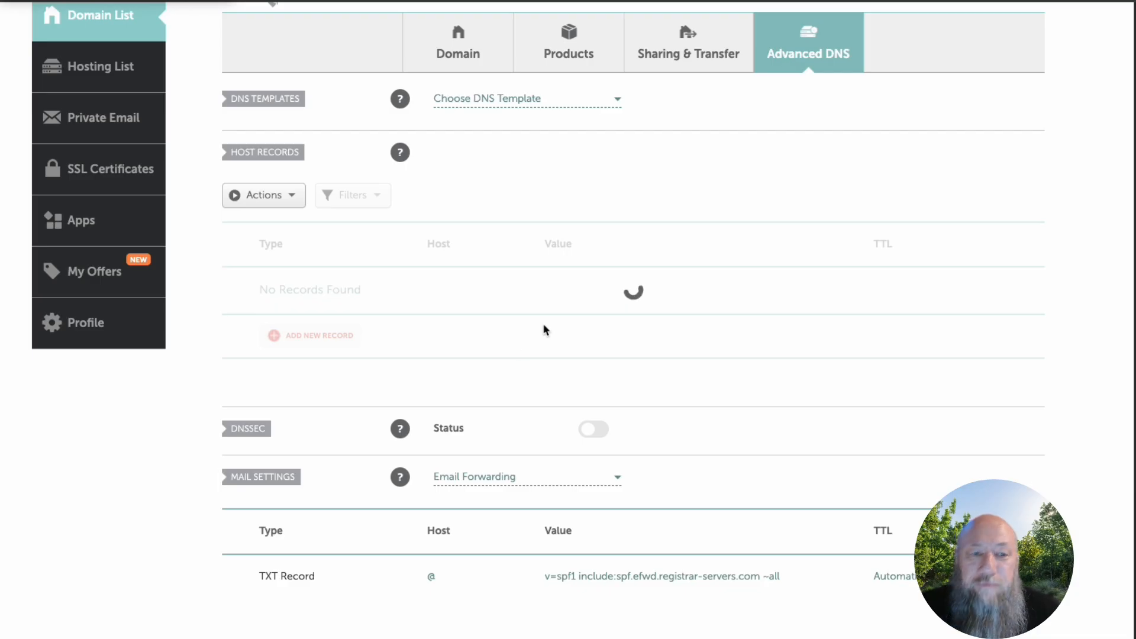
{"action": "left_click", "coordinate": [309, 337]}
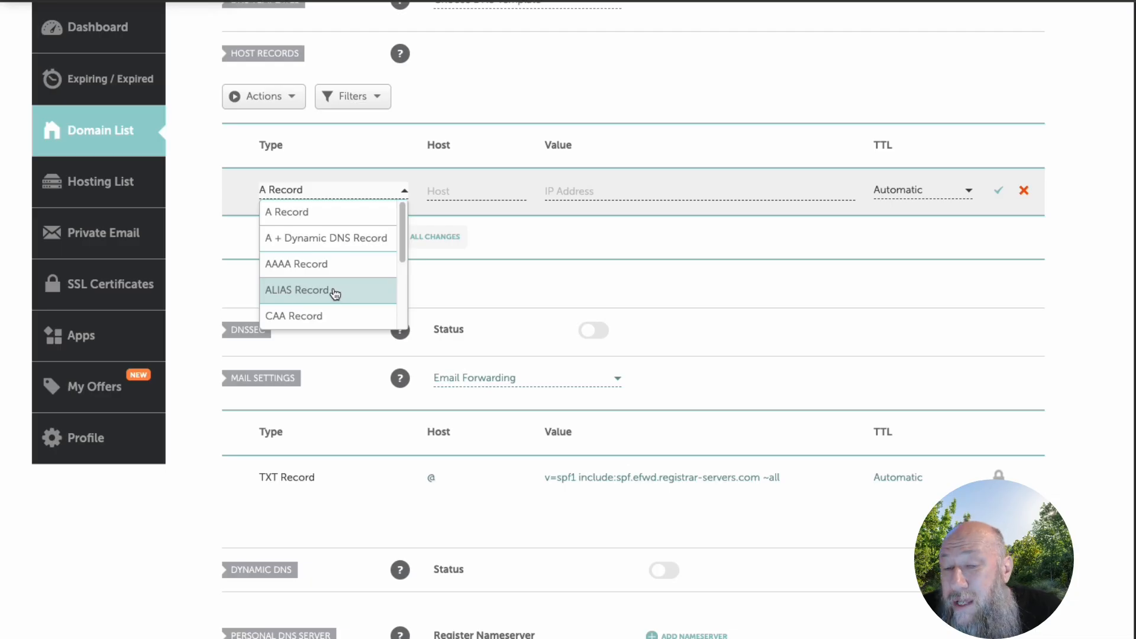
{"action": "scroll", "coordinate": [335, 292], "scroll_direction": "down", "scroll_amount": 2}
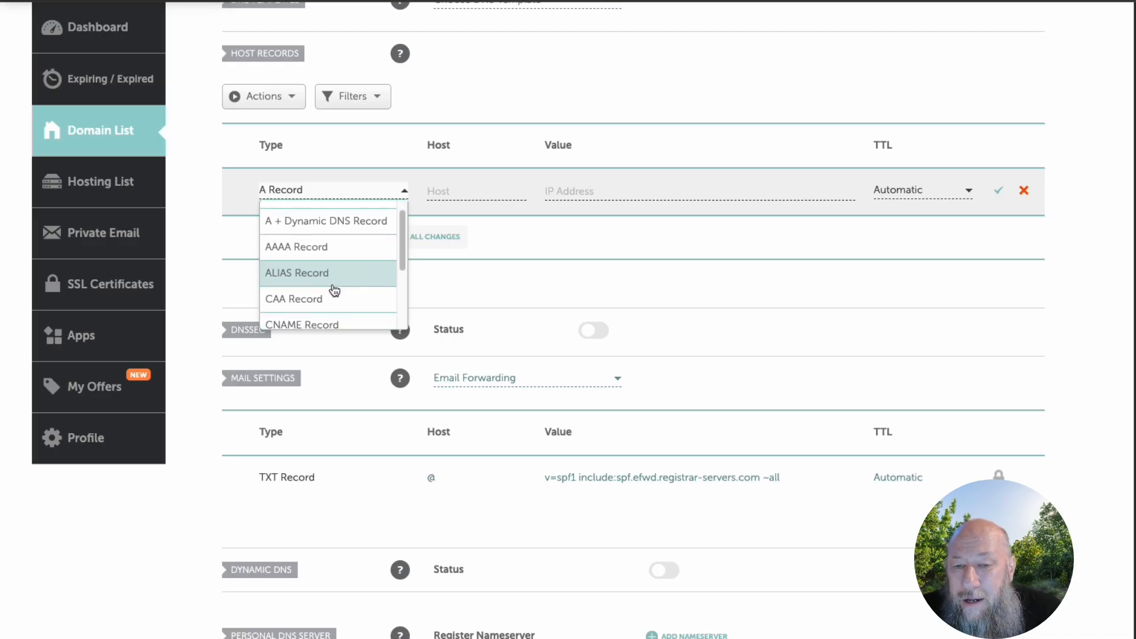
{"action": "left_click", "coordinate": [324, 317]}
{"action": "left_click", "coordinate": [446, 190]}
{"action": "type", "text": "www"}
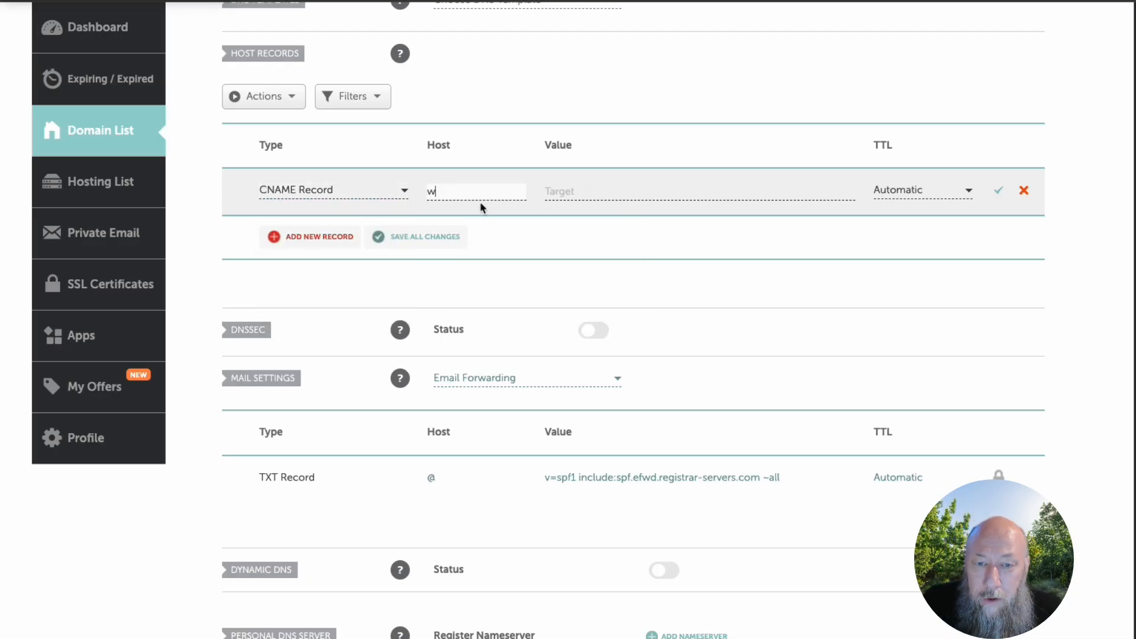
{"action": "left_click", "coordinate": [584, 188]}
{"action": "key", "text": "ctrl+v"}
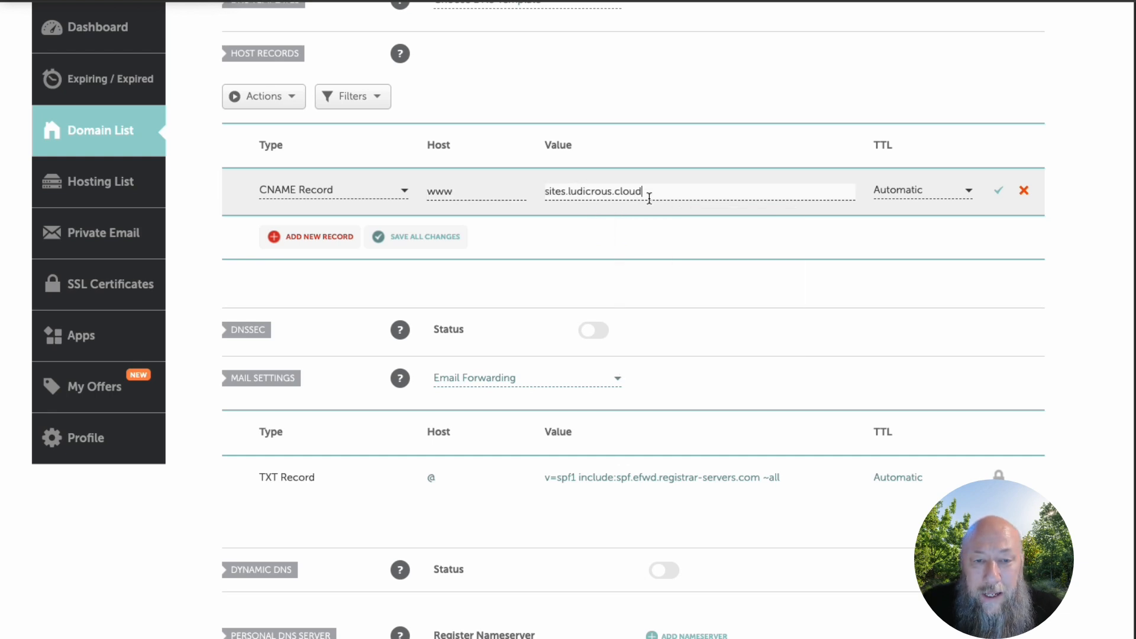
{"action": "left_click", "coordinate": [1000, 191]}
Add an A record with host @ and the IP address 162.159.140.166 copied from HighLevel's required records.
{"action": "left_click", "coordinate": [343, 235]}
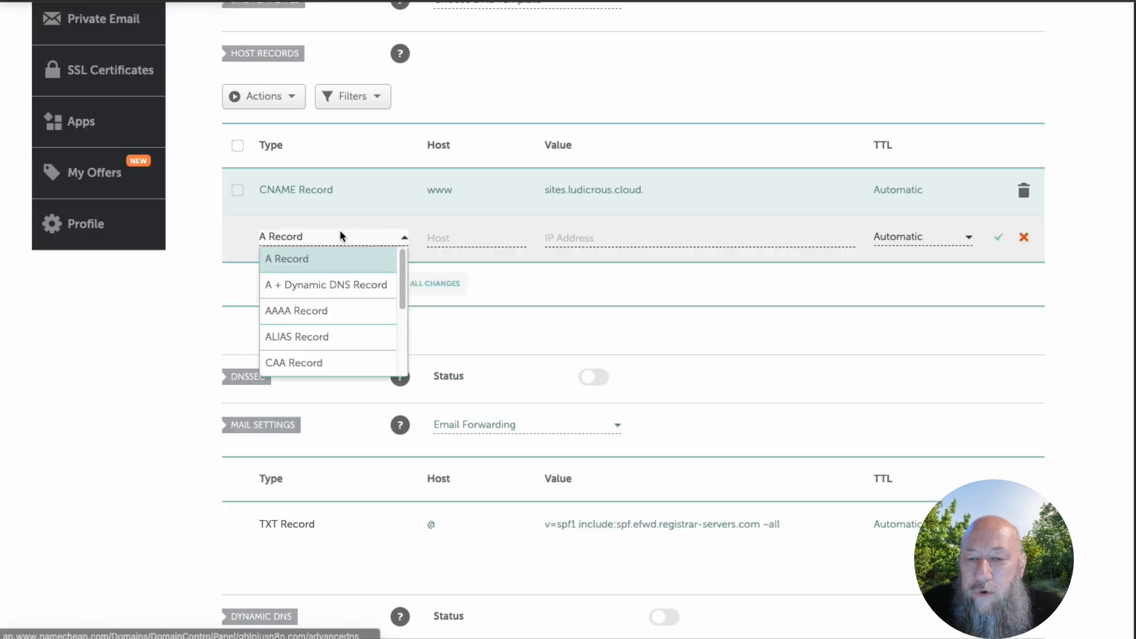
{"action": "left_click", "coordinate": [290, 263]}
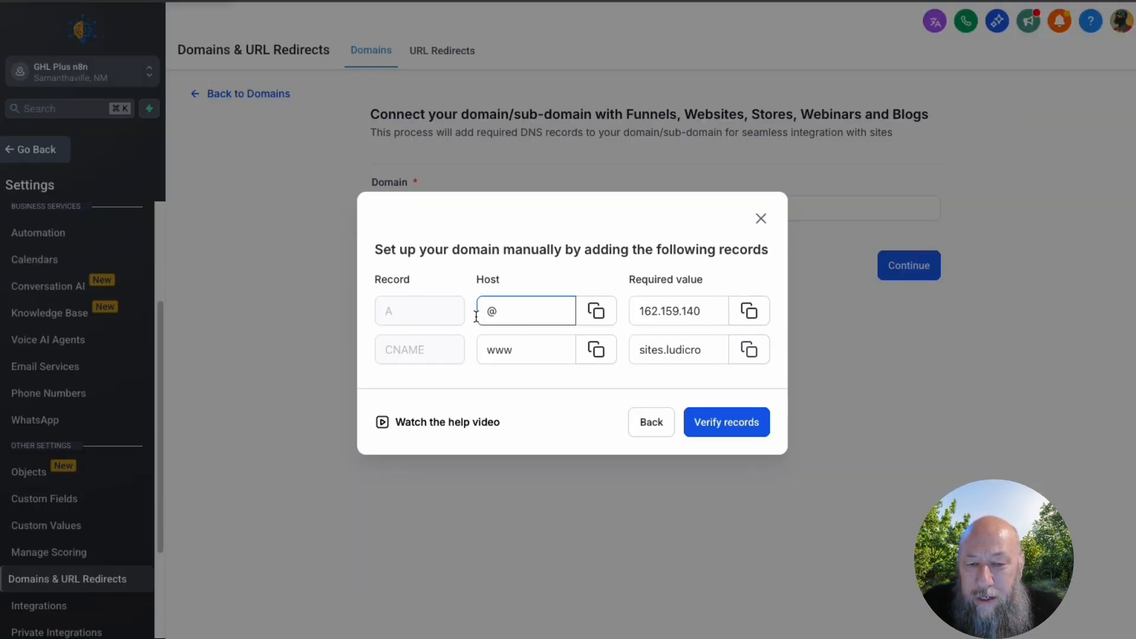
{"action": "left_click", "coordinate": [748, 313]}
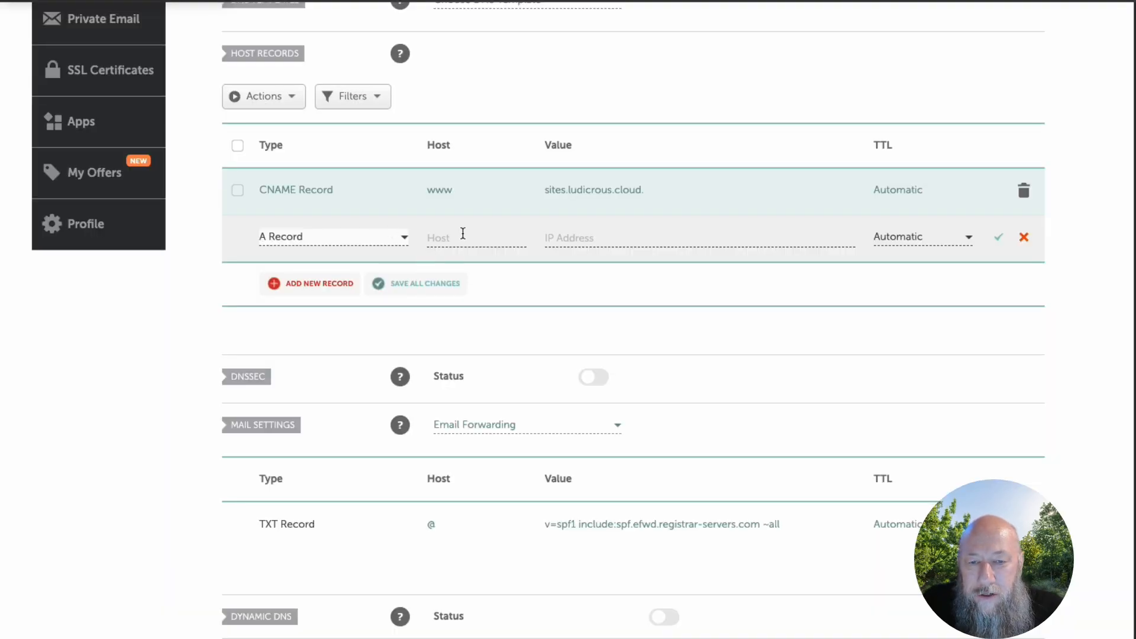
{"action": "left_click", "coordinate": [463, 234]}
{"action": "type", "text": "@"}
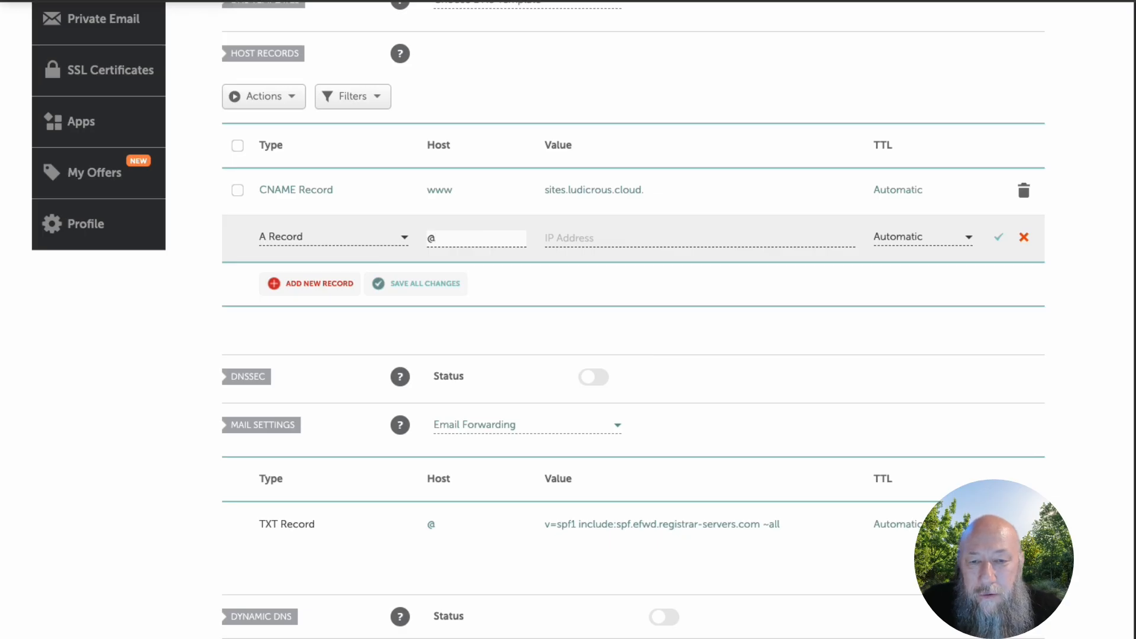
{"action": "left_click", "coordinate": [594, 239]}
{"action": "key", "text": "ctrl+v"}
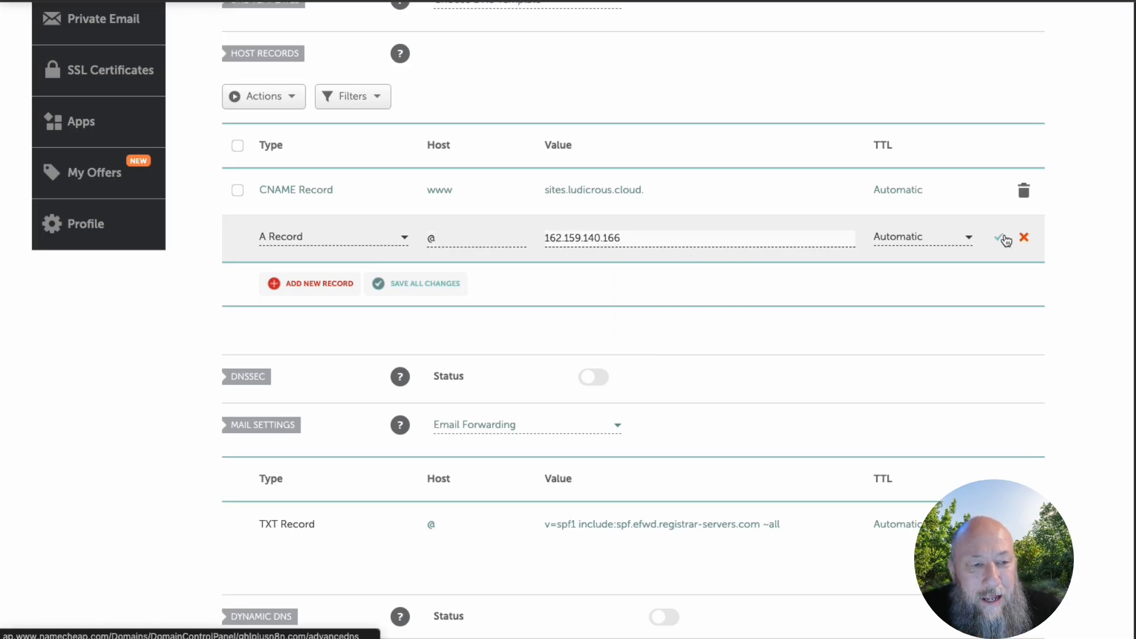
{"action": "left_click", "coordinate": [1000, 238]}
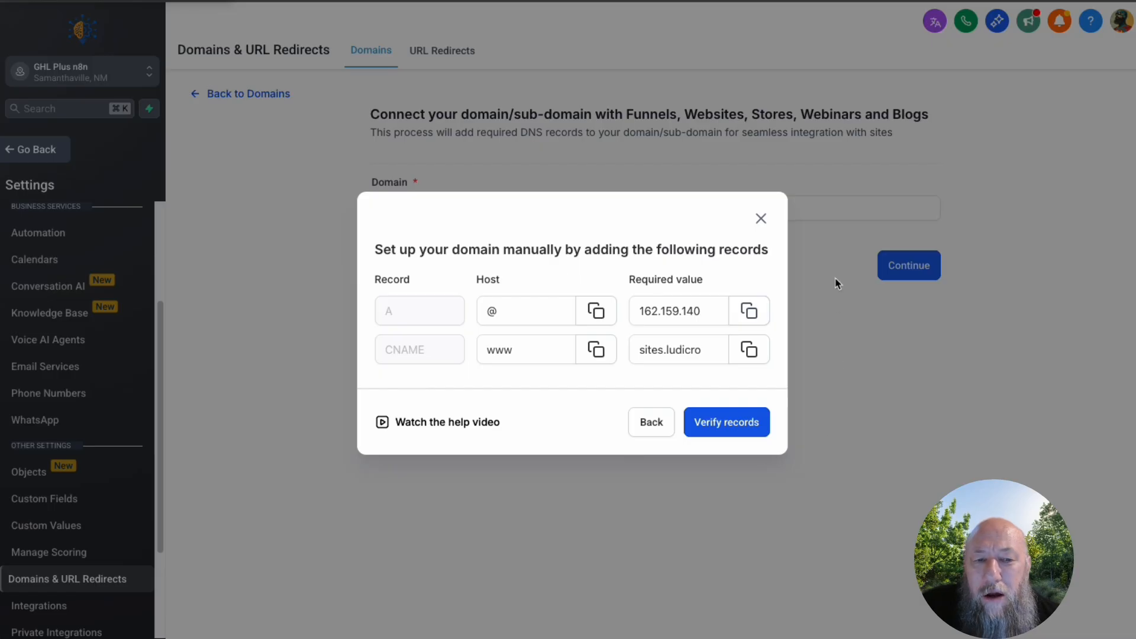
Verify the DNS records in HighLevel and select Website as the product type for the domain.
{"action": "left_click", "coordinate": [748, 424]}
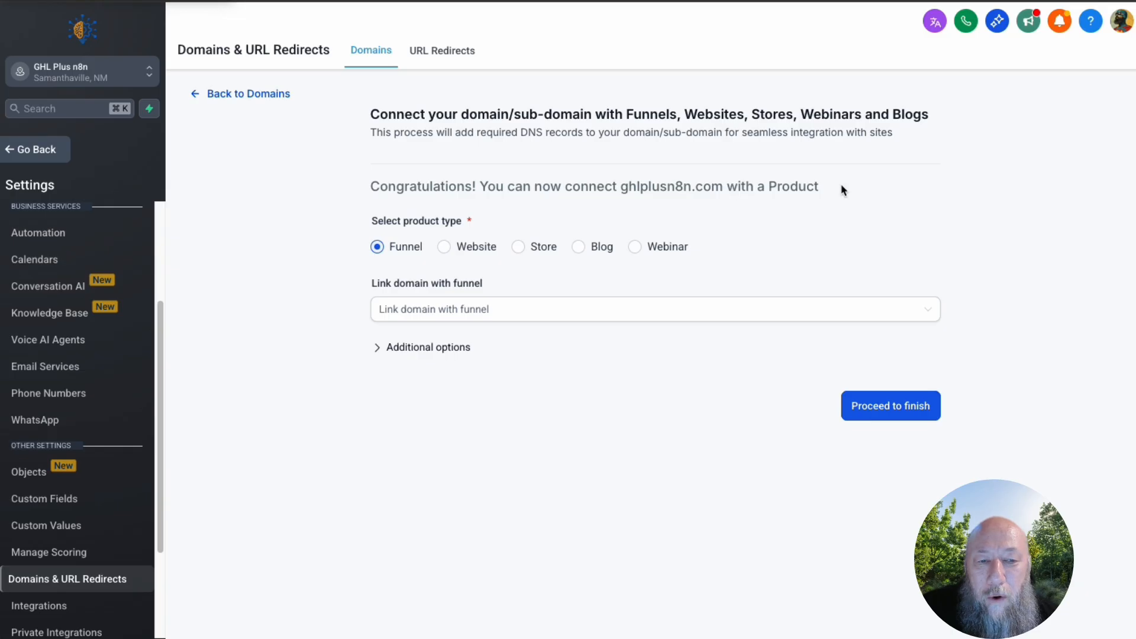
{"action": "left_click_drag", "start_coordinate": [840, 185], "coordinate": [376, 183]}
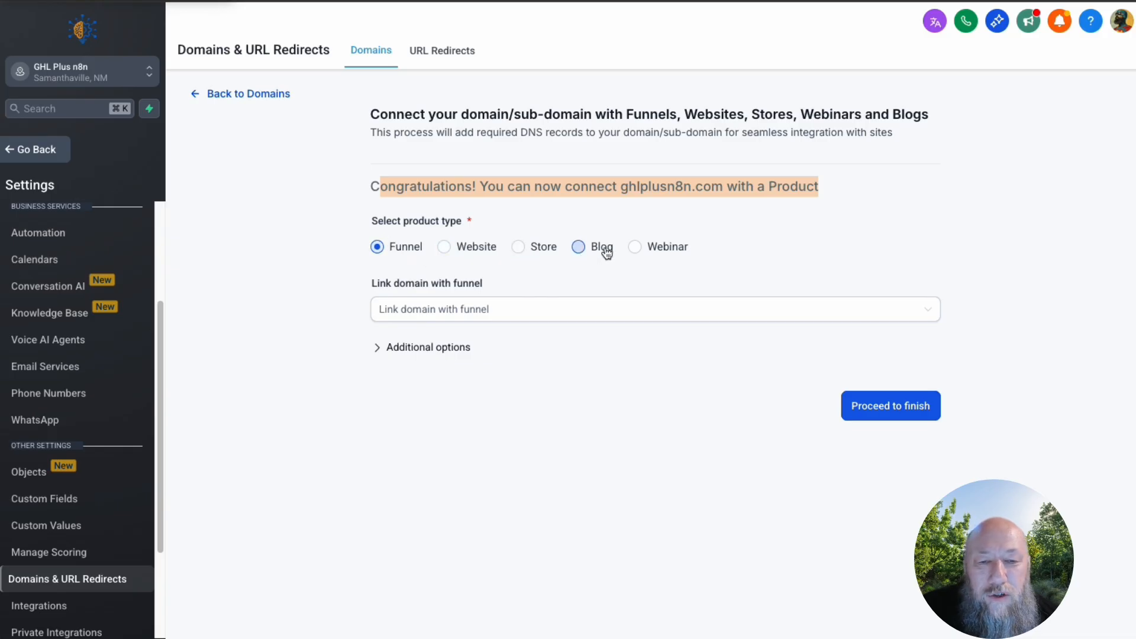
{"action": "left_click", "coordinate": [444, 248]}
{"action": "left_click", "coordinate": [457, 308]}
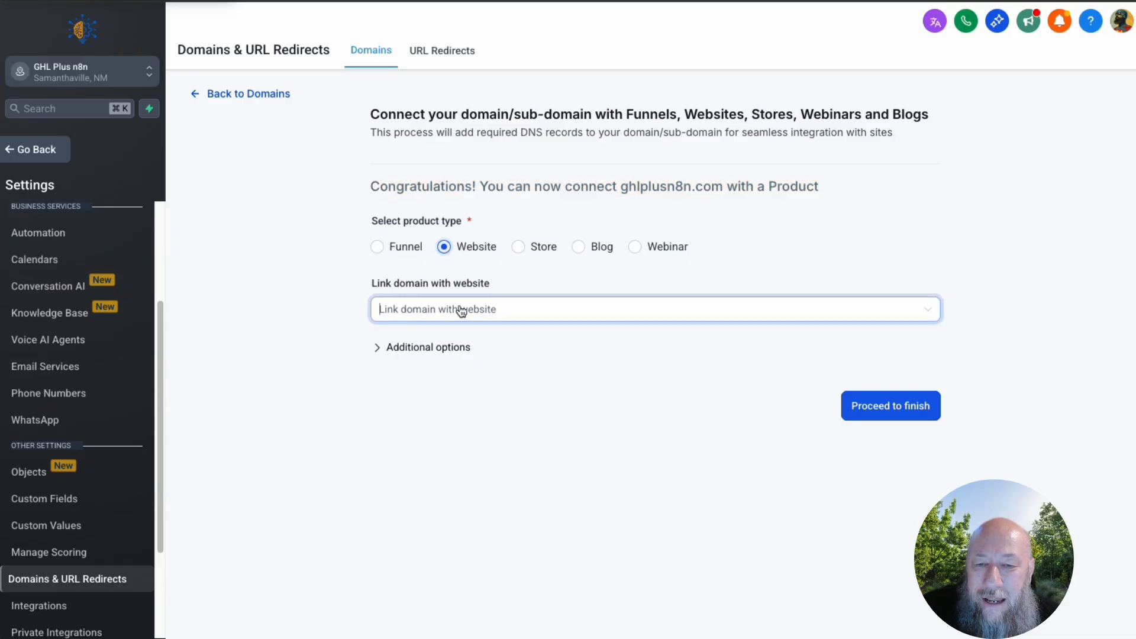
{"action": "left_click", "coordinate": [450, 272]}
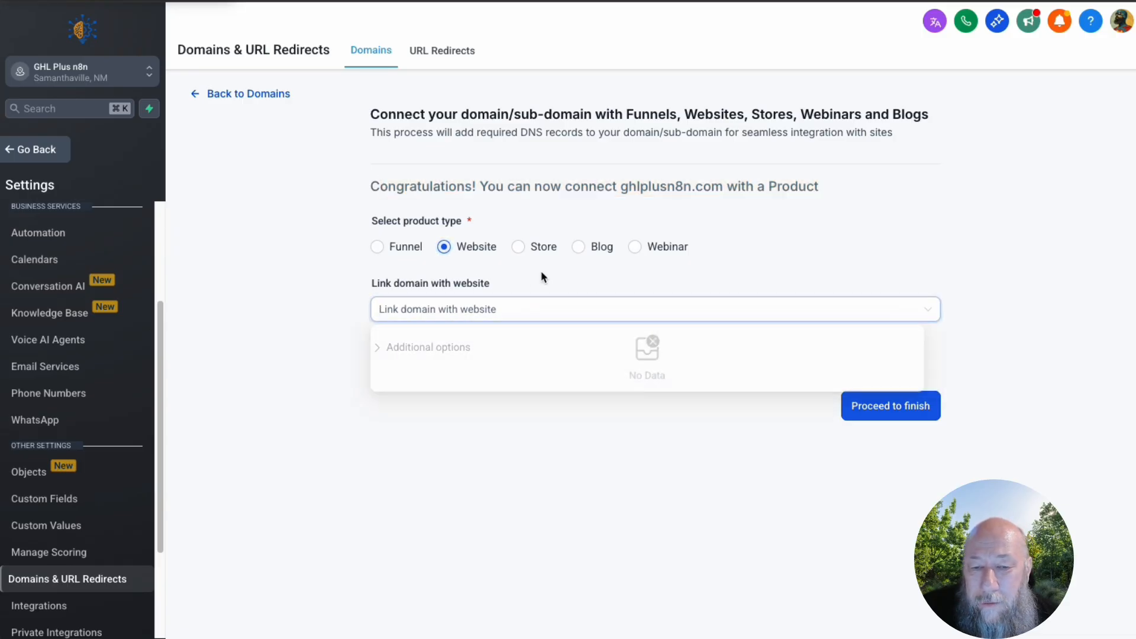
Show the additional options, finish the domain setup without linking a website, and open the management page of ghlplusn8n.com.
{"action": "left_click", "coordinate": [379, 349]}
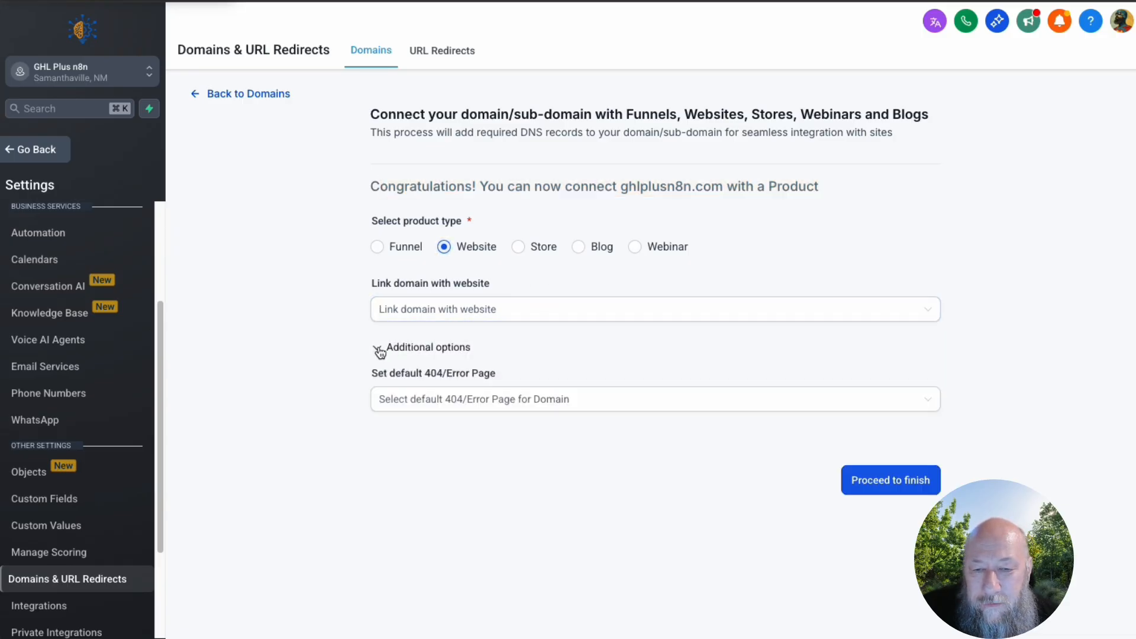
{"action": "left_click", "coordinate": [901, 484]}
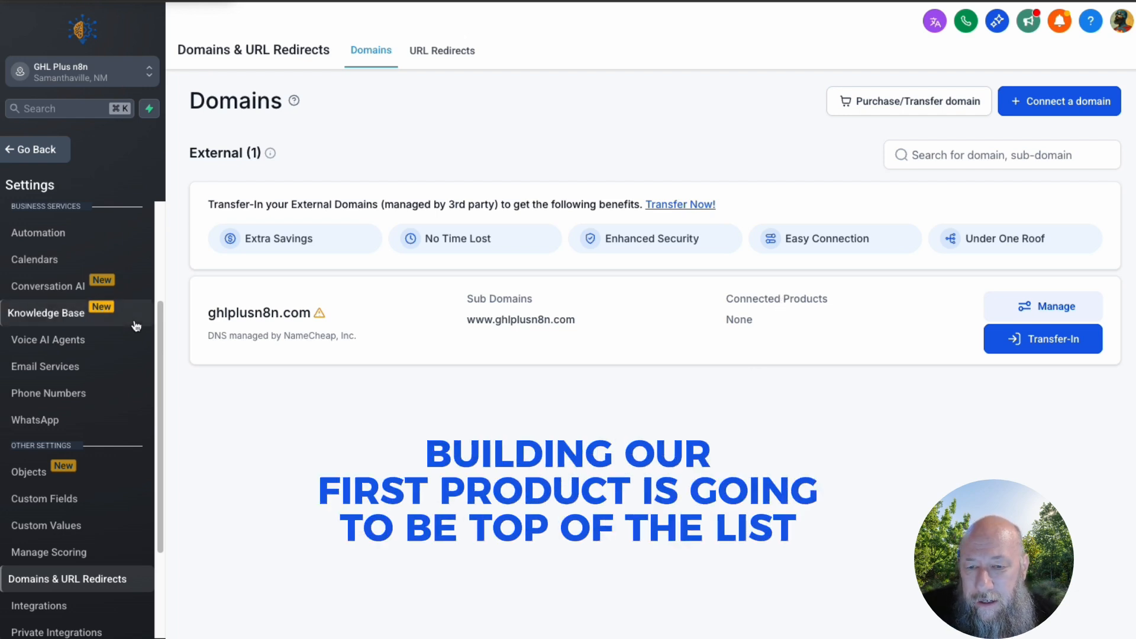
{"action": "mouse_move", "coordinate": [327, 317]}
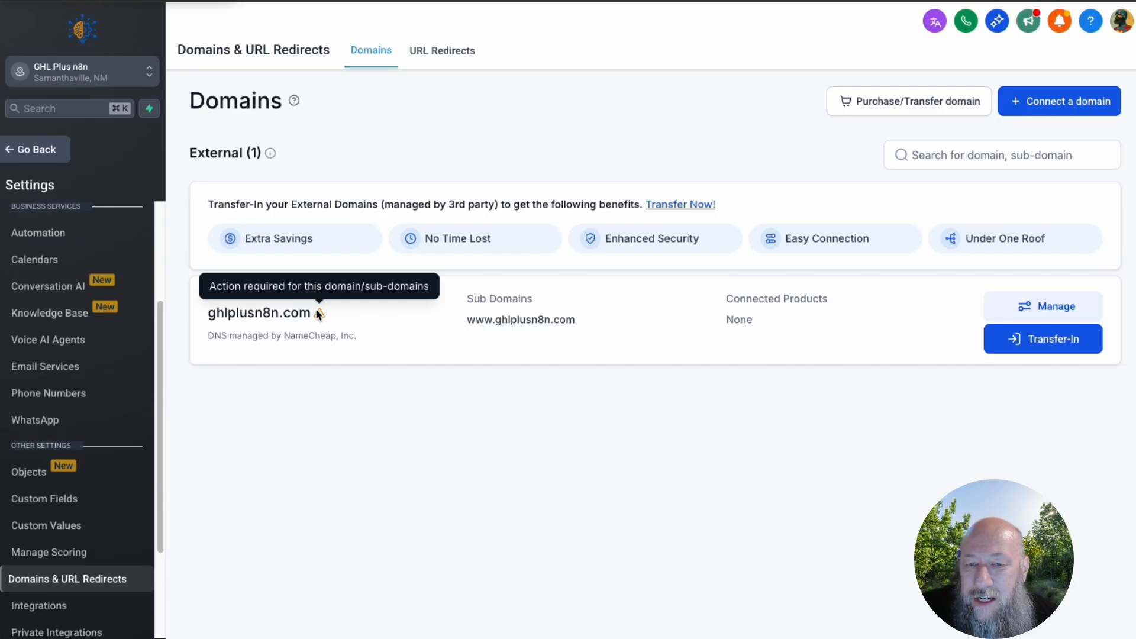
{"action": "left_click", "coordinate": [1030, 307]}
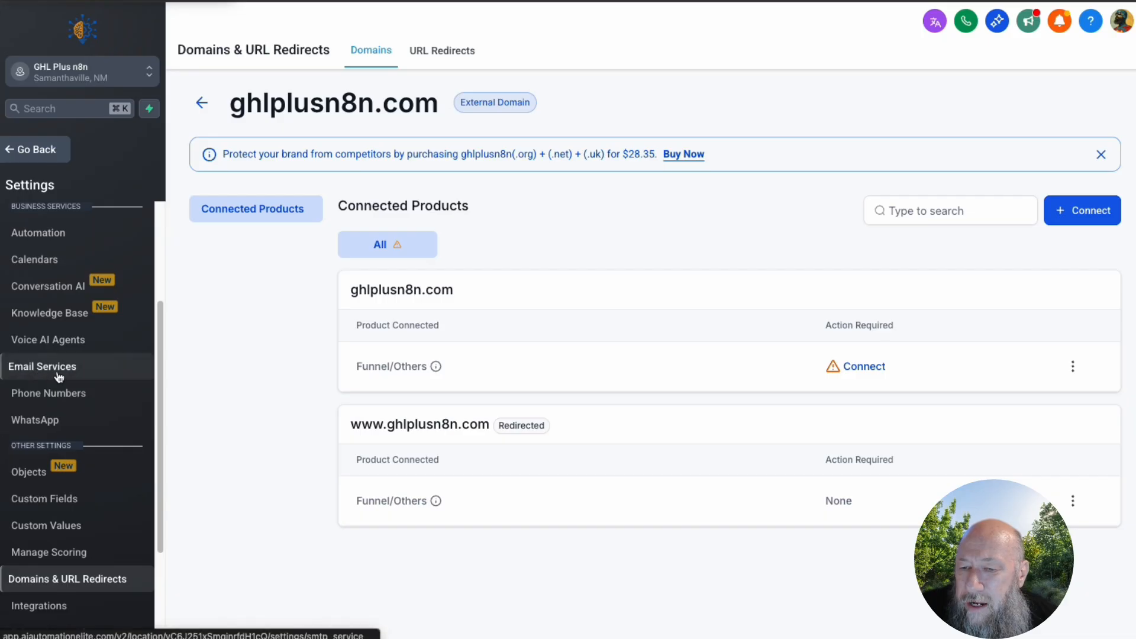
Create the dedicated email sending domain lc.ghlplusn8n.com in the email services settings and choose to add its DNS records manually.
{"action": "left_click", "coordinate": [89, 369]}
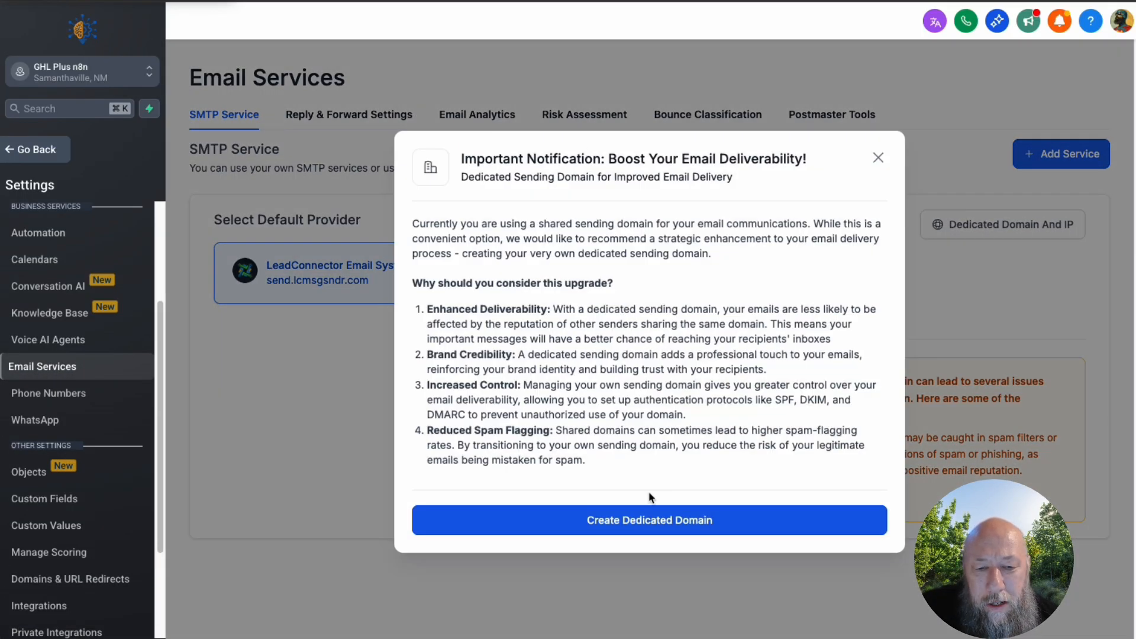
{"action": "left_click", "coordinate": [657, 526]}
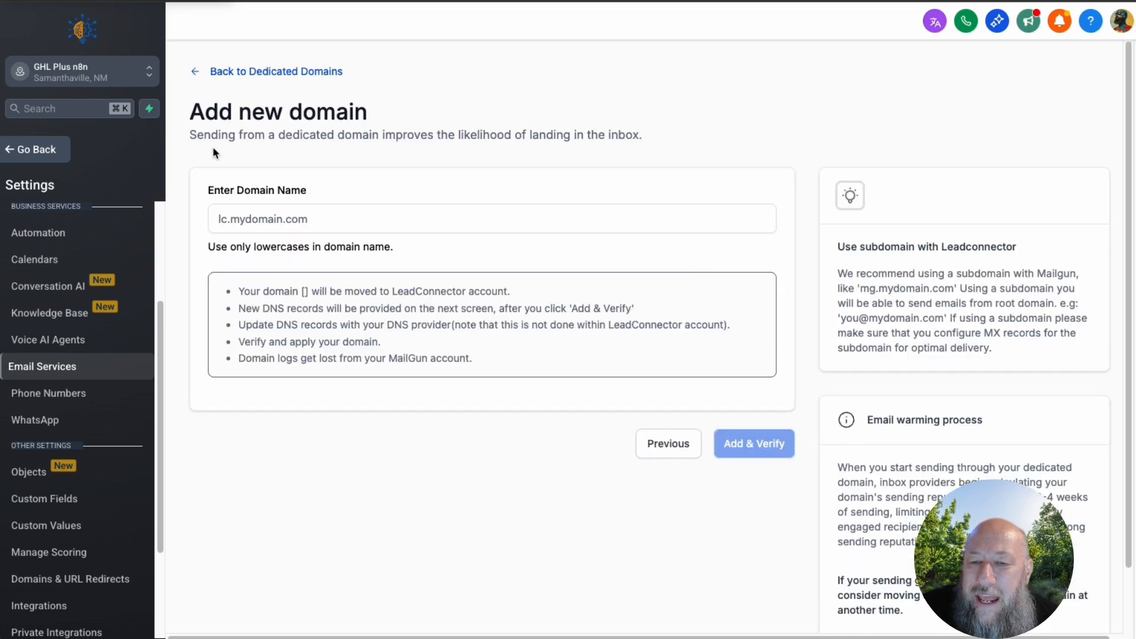
{"action": "left_click", "coordinate": [219, 220]}
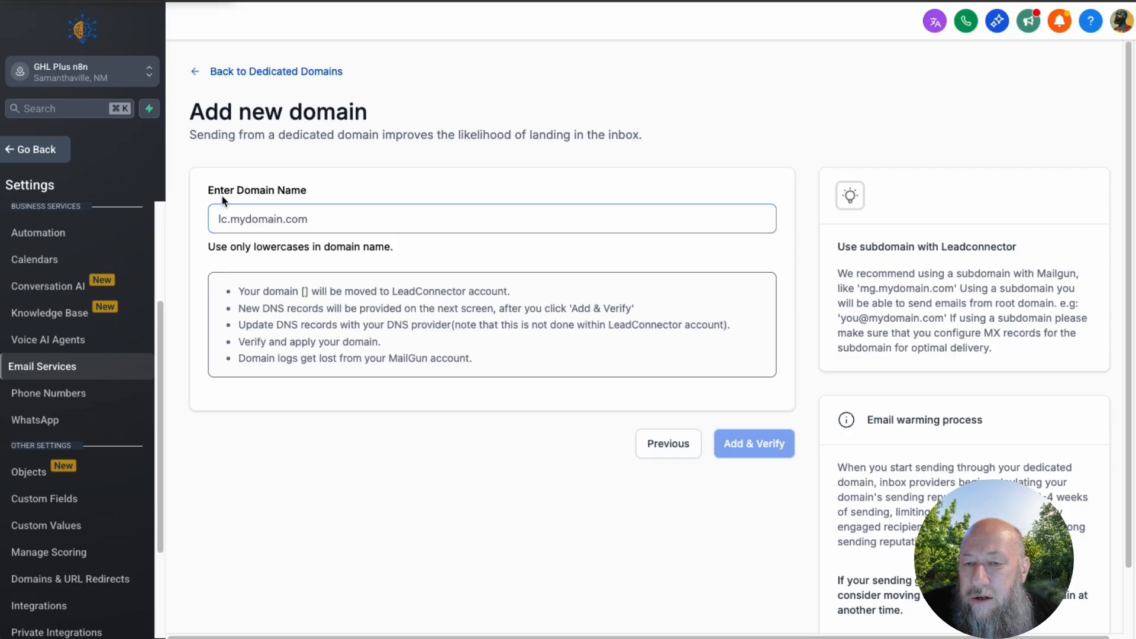
{"action": "left_click", "coordinate": [218, 218]}
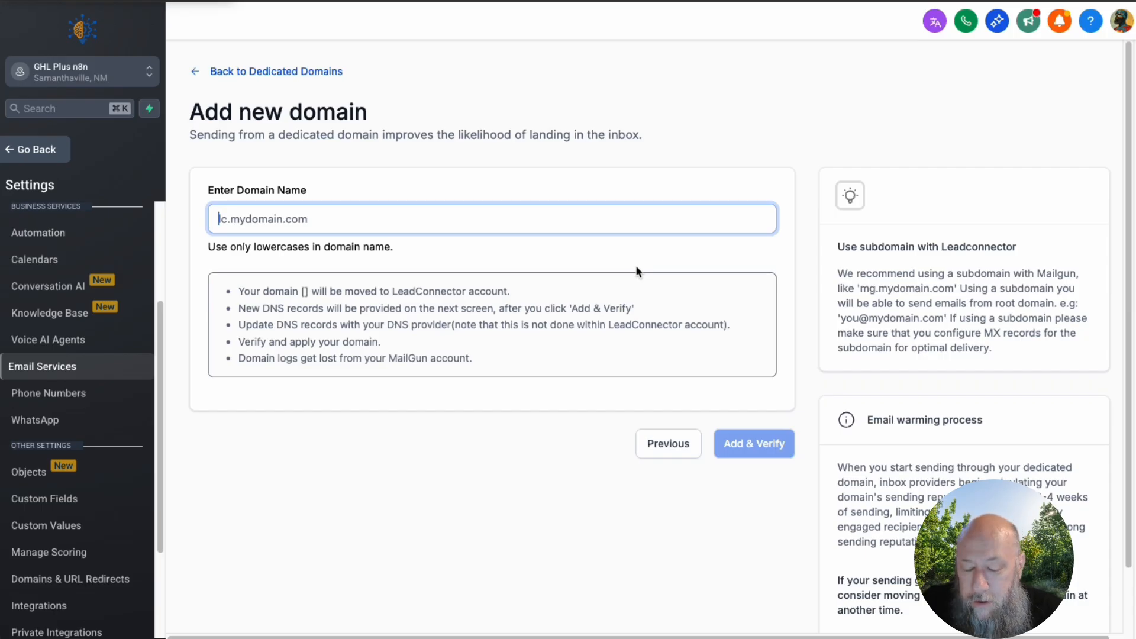
{"action": "type", "text": "lc."}
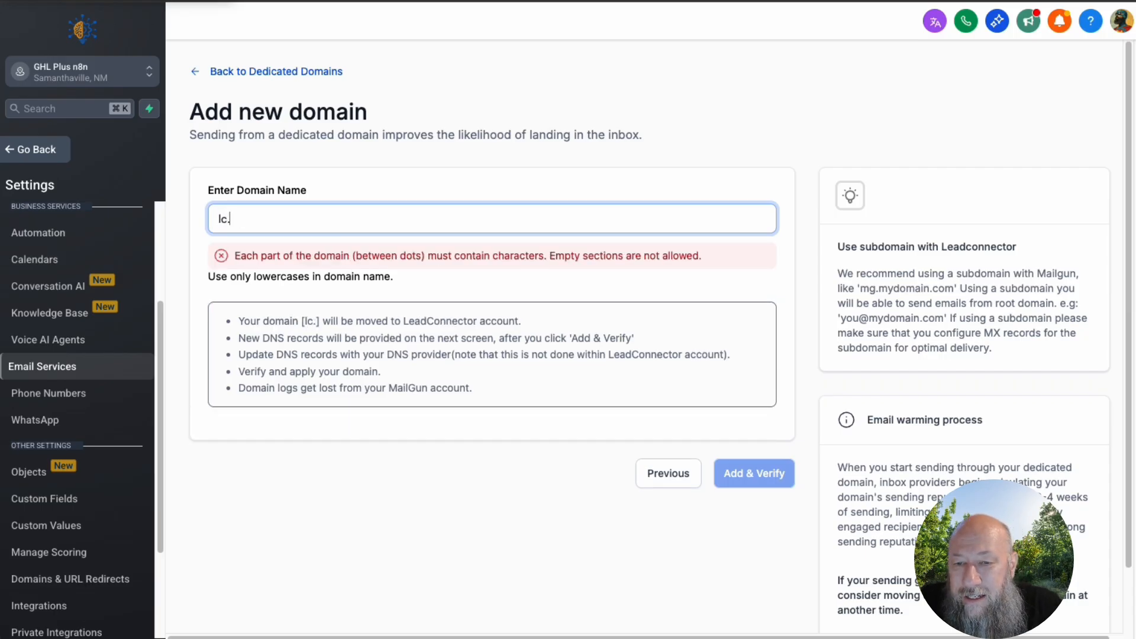
{"action": "type", "text": "ghlplus"}
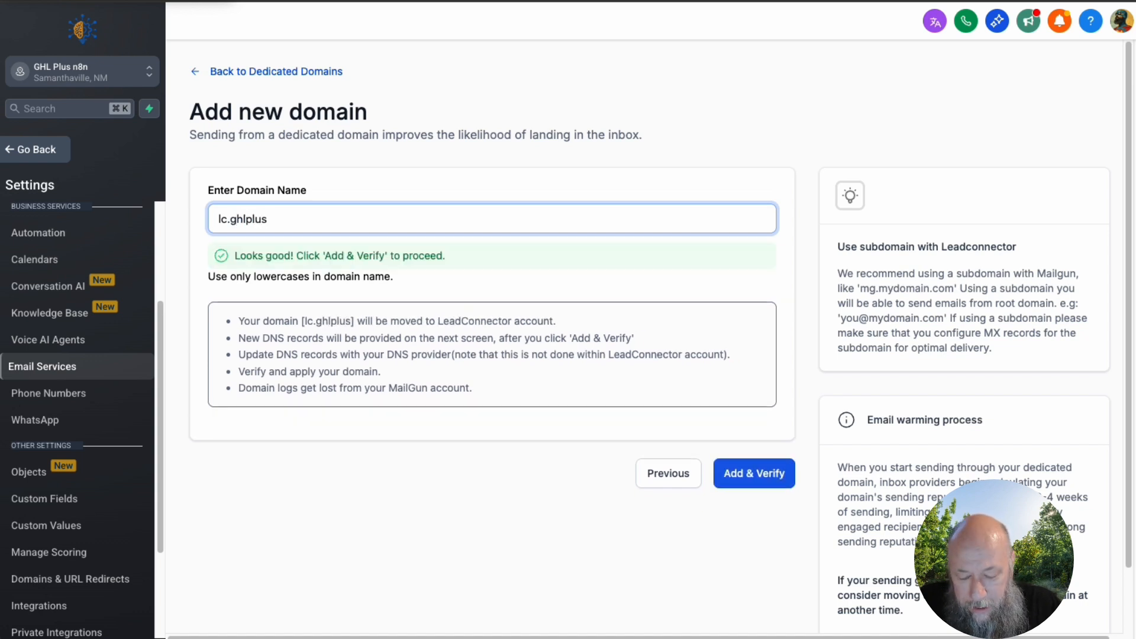
{"action": "type", "text": "n8n.com"}
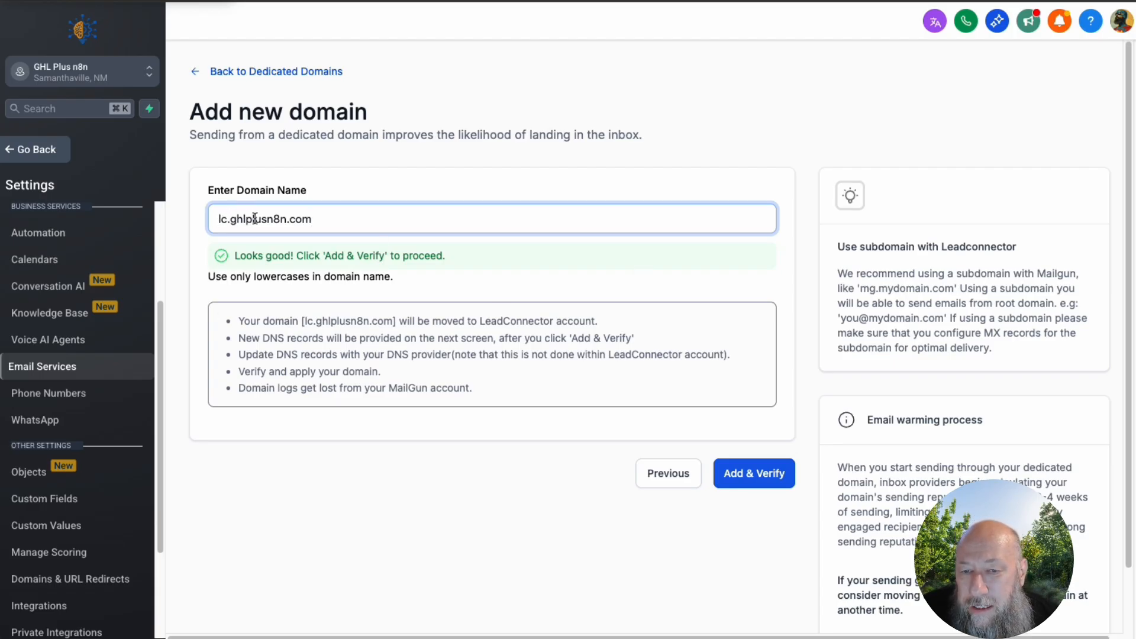
{"action": "left_click", "coordinate": [763, 473]}
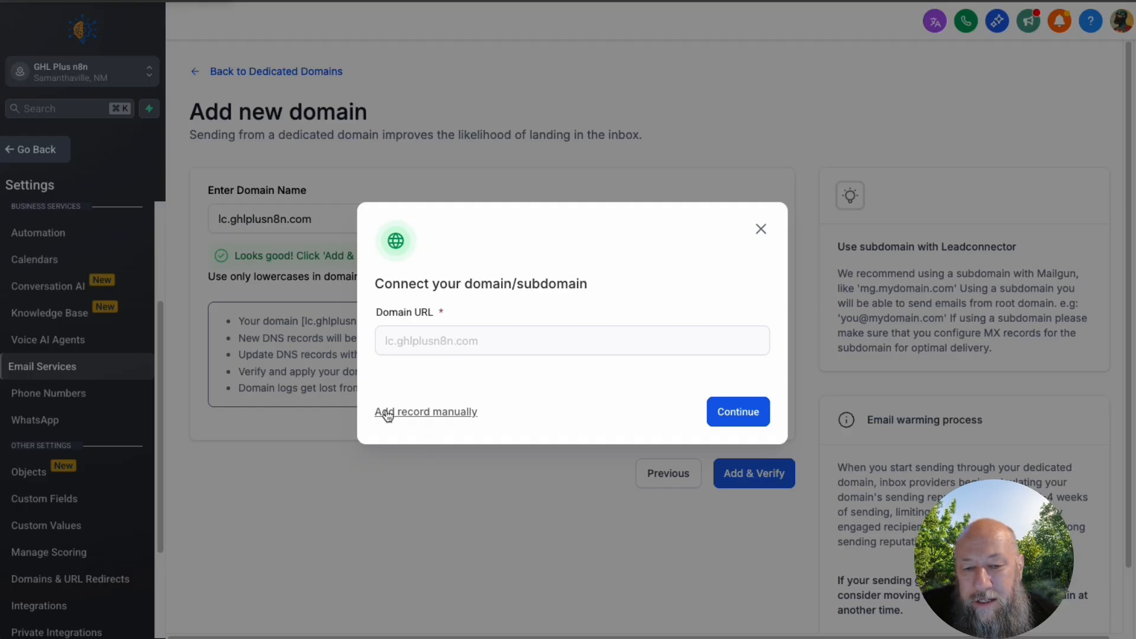
{"action": "left_click", "coordinate": [418, 413]}
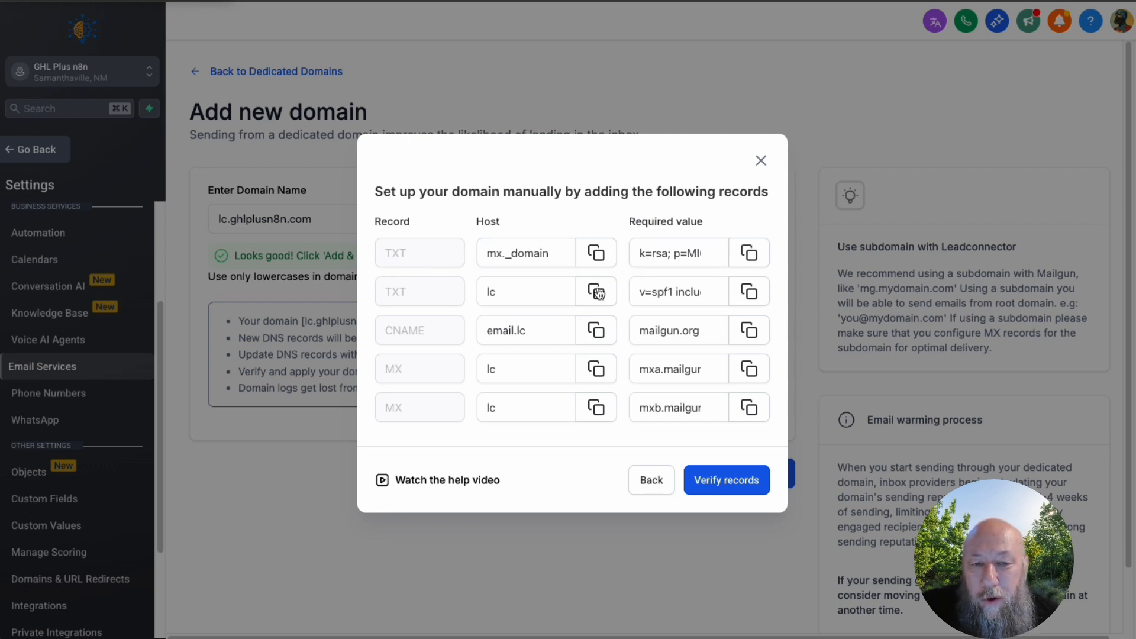
Start a new TXT record in Namecheap using the host mx._domainkey.lc copied from HighLevel's first required record.
{"action": "left_click", "coordinate": [596, 254]}
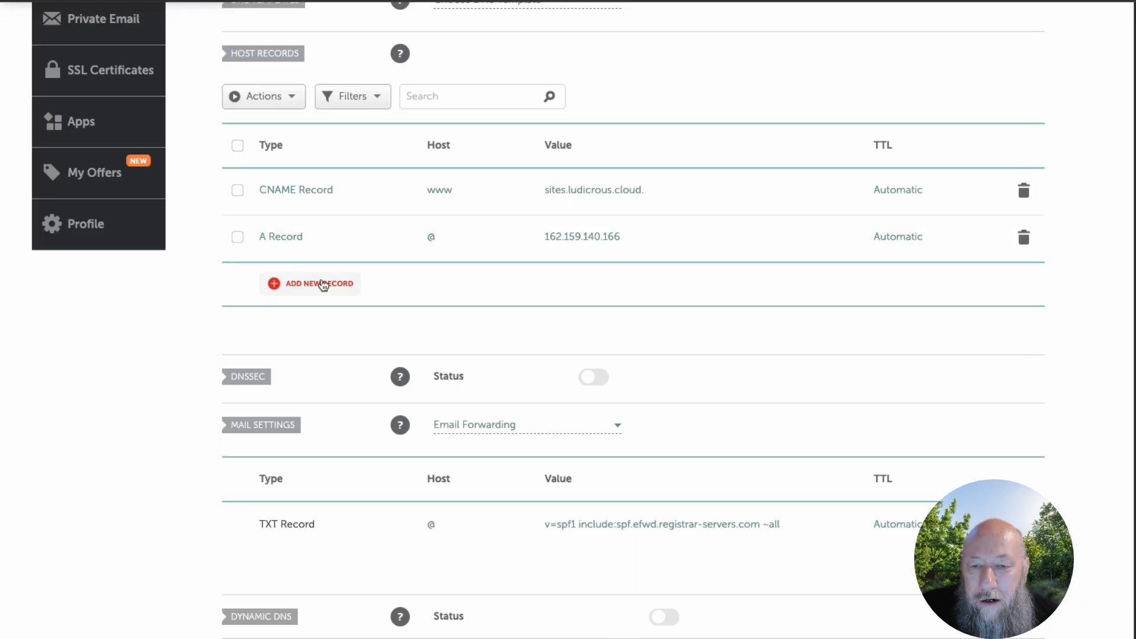
{"action": "left_click", "coordinate": [322, 284]}
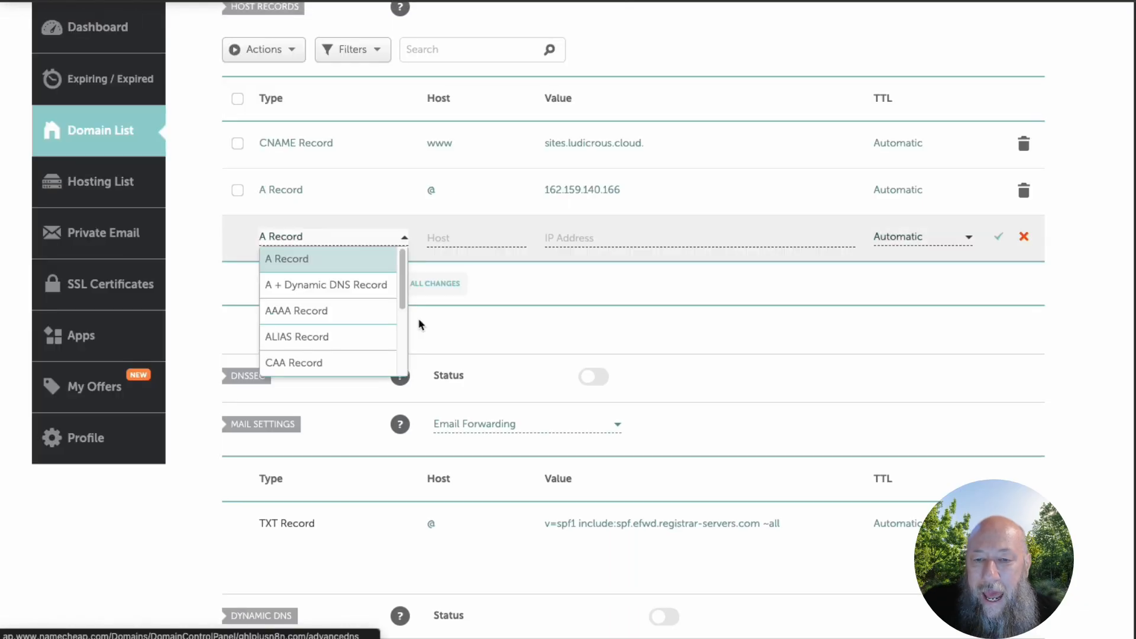
{"action": "scroll", "coordinate": [343, 325], "scroll_direction": "down", "scroll_amount": 2}
{"action": "left_click", "coordinate": [326, 347]}
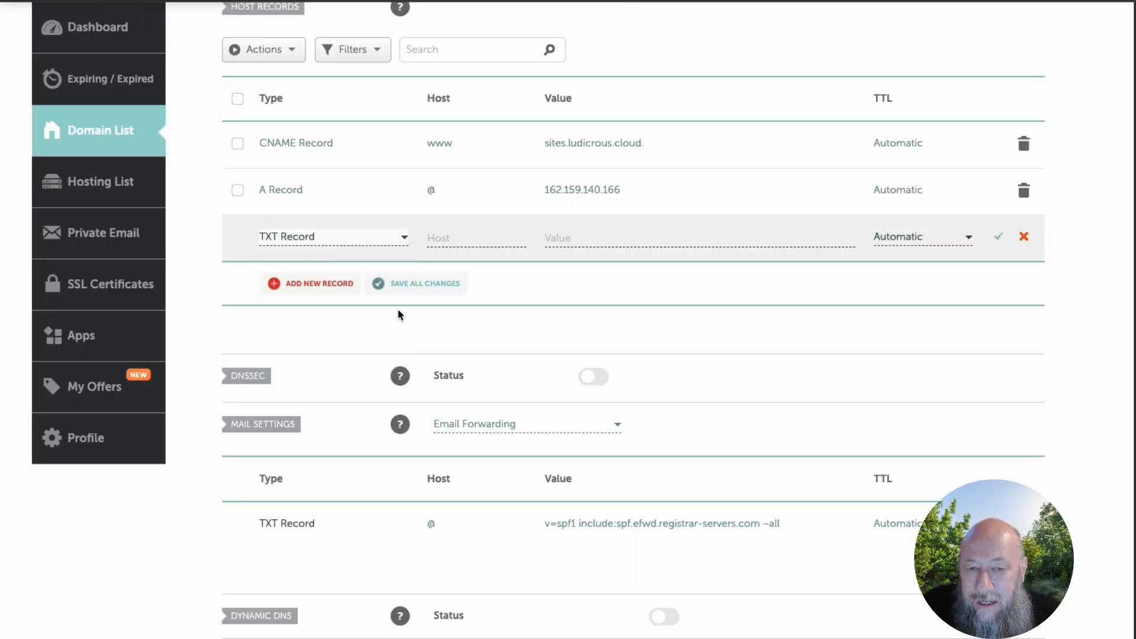
{"action": "left_click", "coordinate": [438, 237]}
{"action": "key", "text": "ctrl+v"}
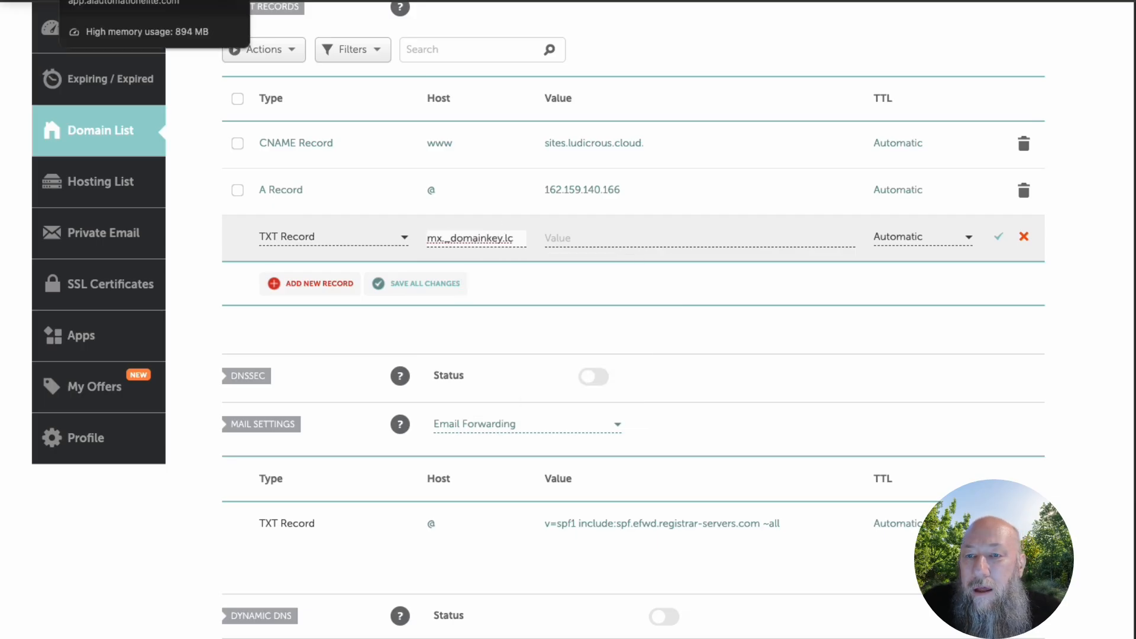
Copy the first TXT record's required k=rsa value from HighLevel into the mx._domainkey.lc record in Namecheap and save it.
{"action": "left_click", "coordinate": [142, 1]}
{"action": "left_click", "coordinate": [749, 254]}
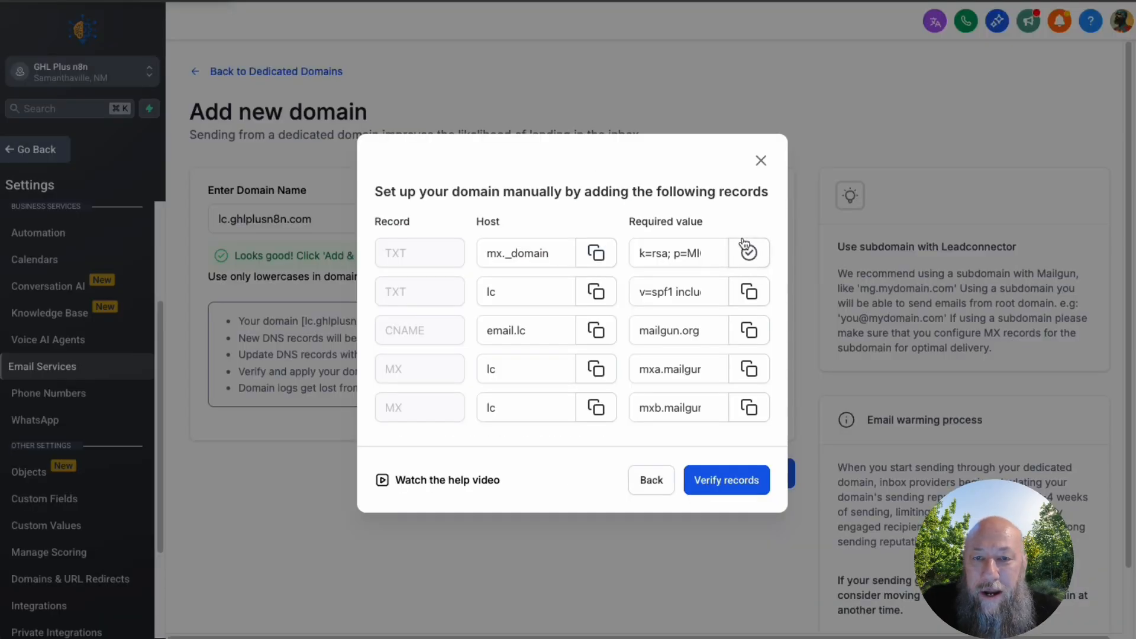
{"action": "left_click", "coordinate": [369, 6]}
{"action": "left_click", "coordinate": [592, 237]}
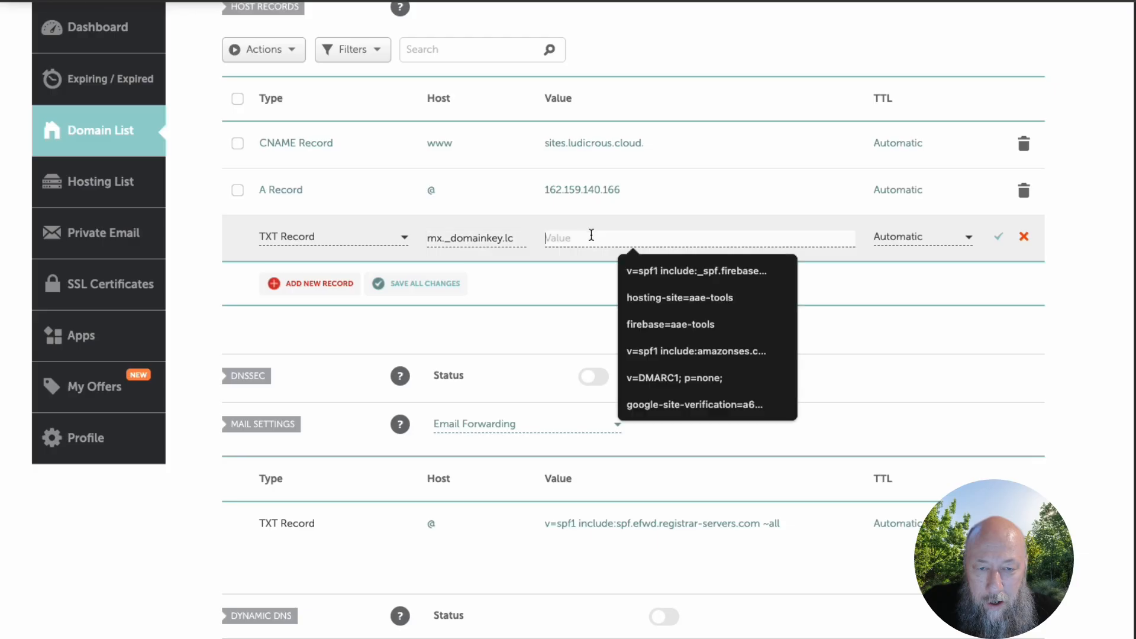
{"action": "key", "text": "ctrl+v"}
{"action": "left_click", "coordinate": [996, 239]}
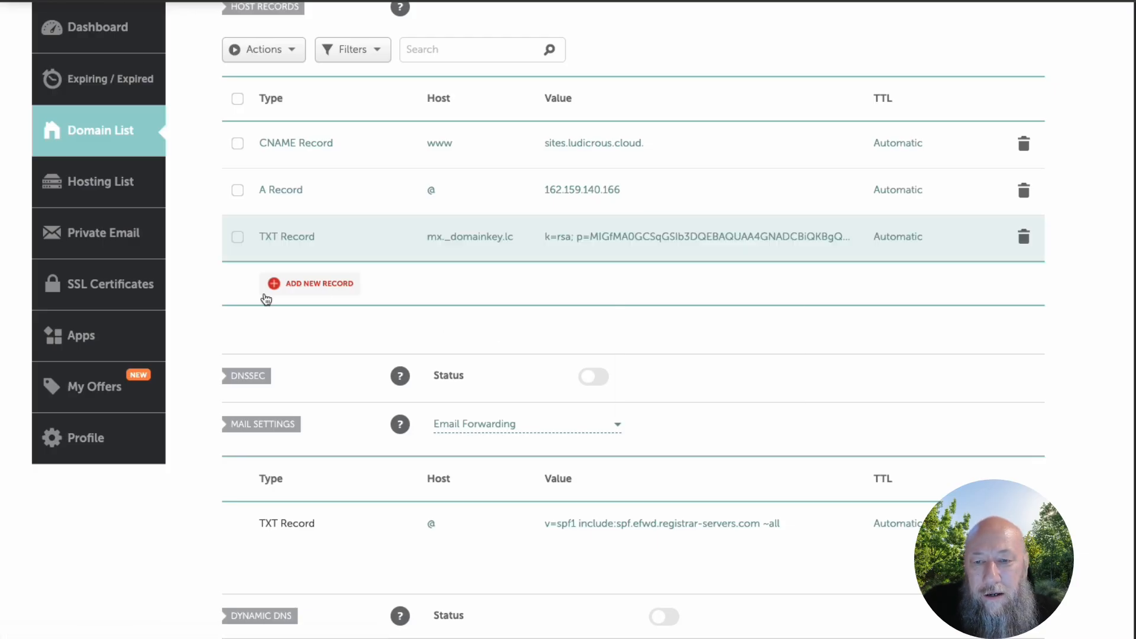
Add a TXT record with host lc and the value v=spf1 include:spf.leadconnectorhq.com include:mailgun.org ~all copied from HighLevel.
{"action": "left_click", "coordinate": [272, 285]}
{"action": "left_click", "coordinate": [148, 1]}
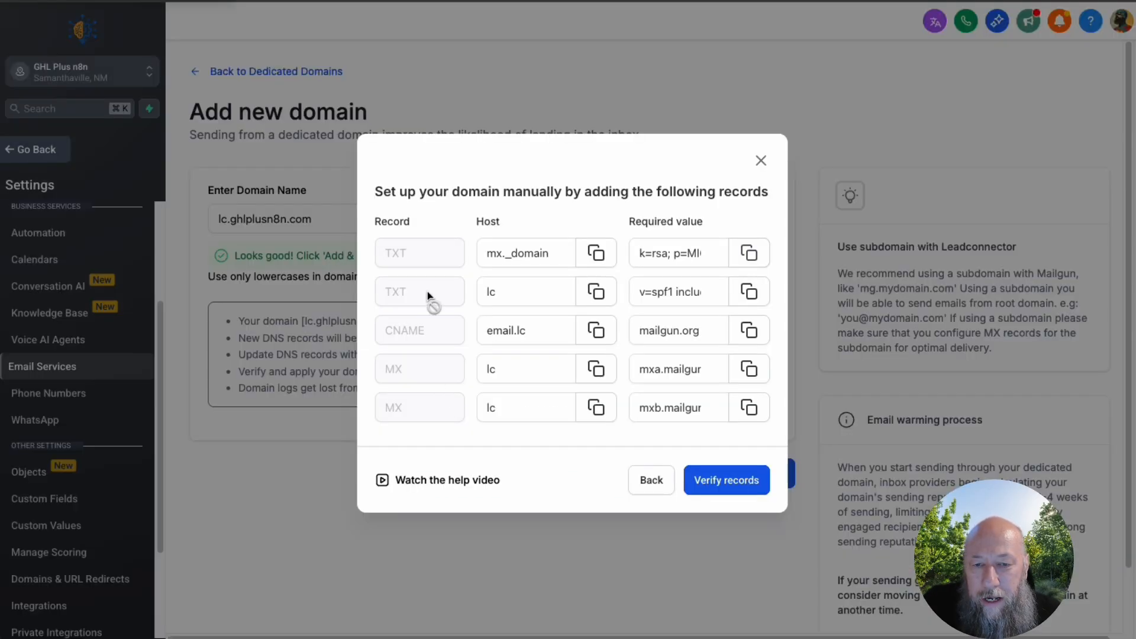
{"action": "left_click", "coordinate": [749, 291]}
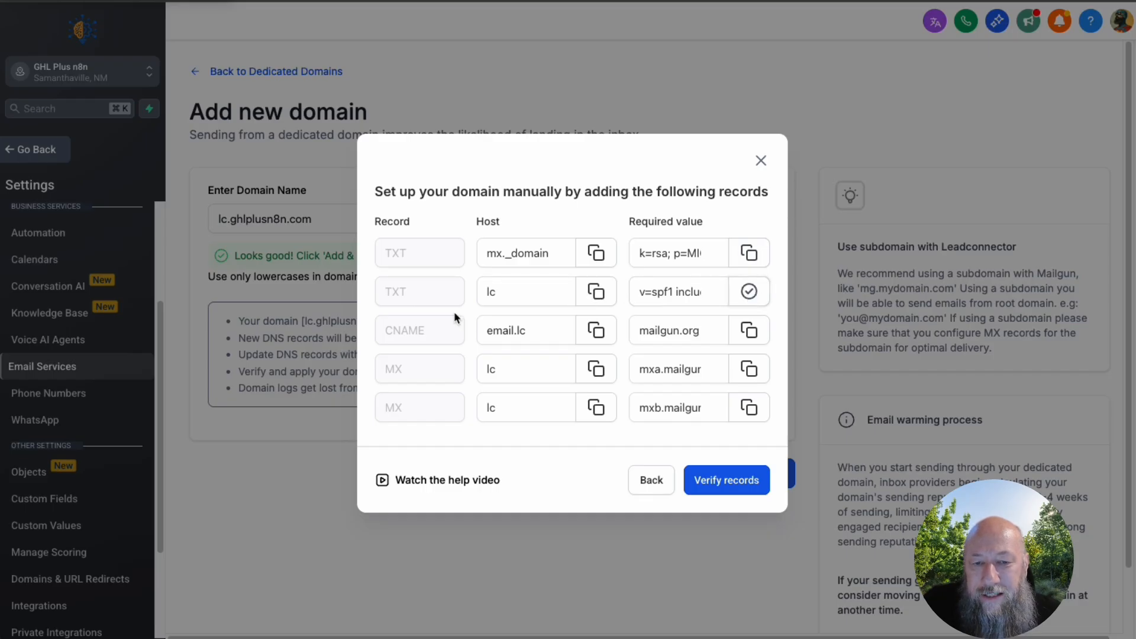
{"action": "left_click", "coordinate": [118, 1]}
{"action": "scroll", "coordinate": [337, 296], "scroll_direction": "down", "scroll_amount": 3}
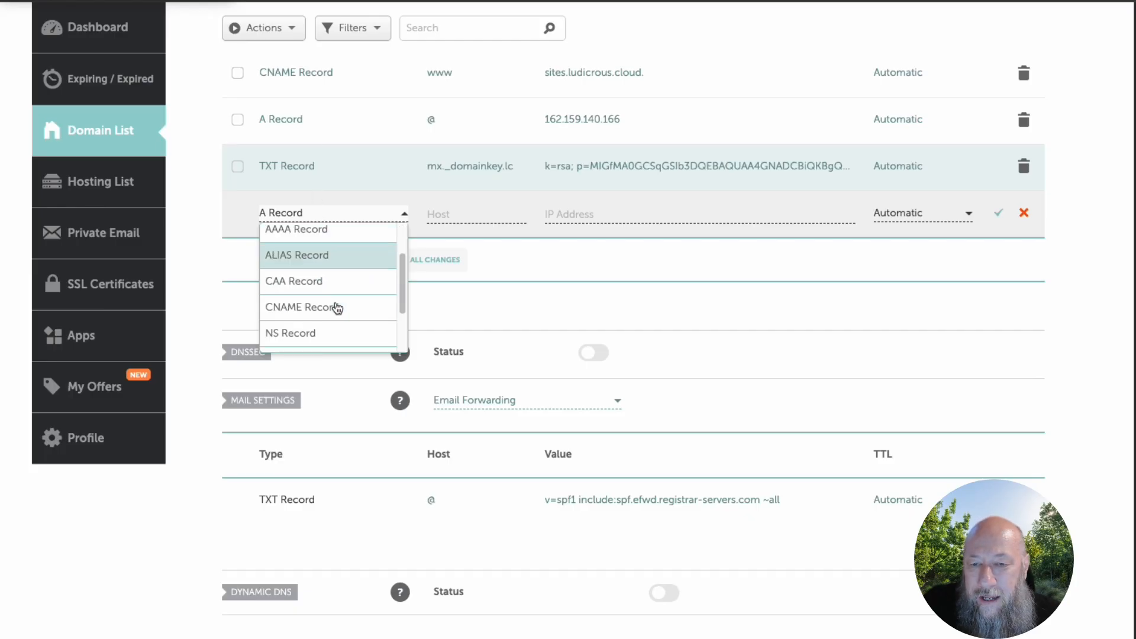
{"action": "left_click", "coordinate": [331, 315]}
{"action": "left_click", "coordinate": [450, 214]}
{"action": "type", "text": "lc"}
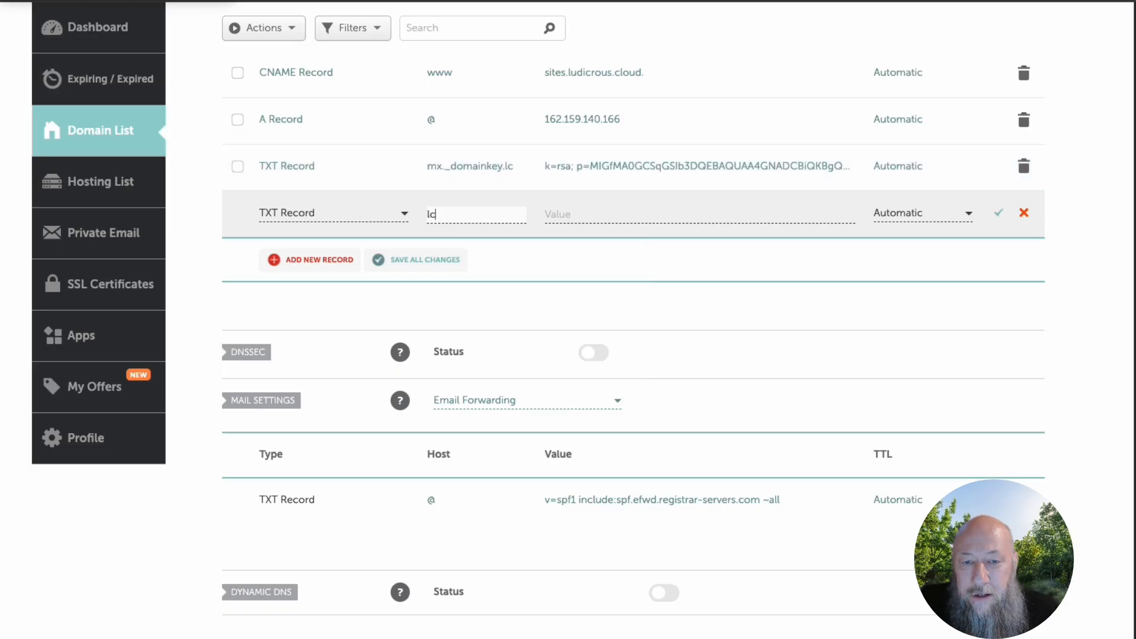
{"action": "left_click", "coordinate": [610, 213]}
{"action": "key", "text": "ctrl+v"}
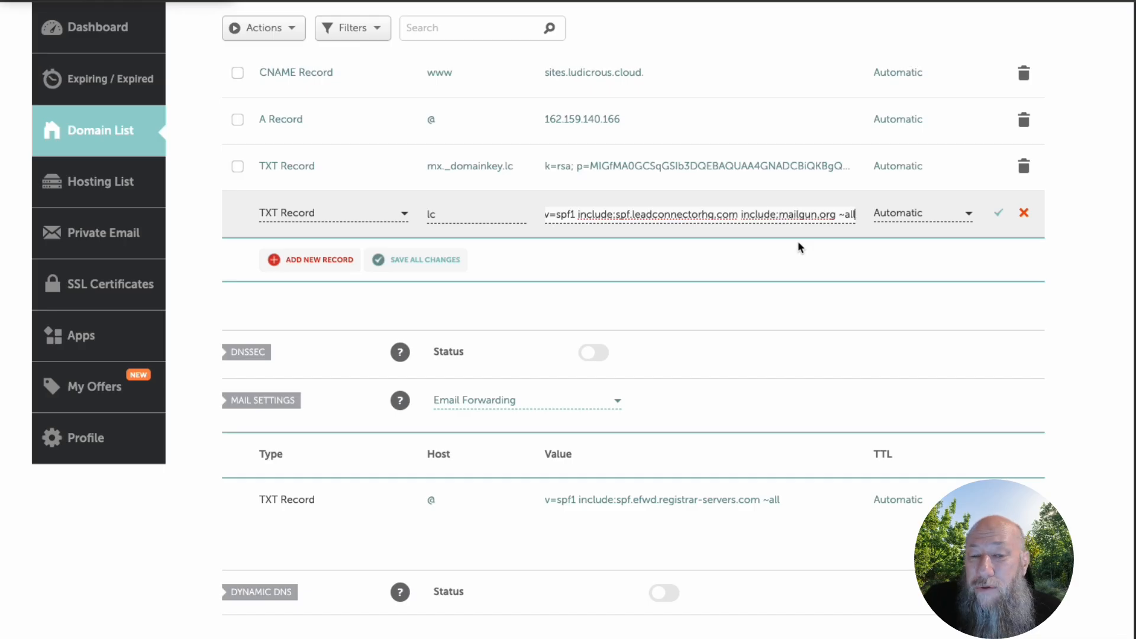
{"action": "left_click", "coordinate": [1002, 216]}
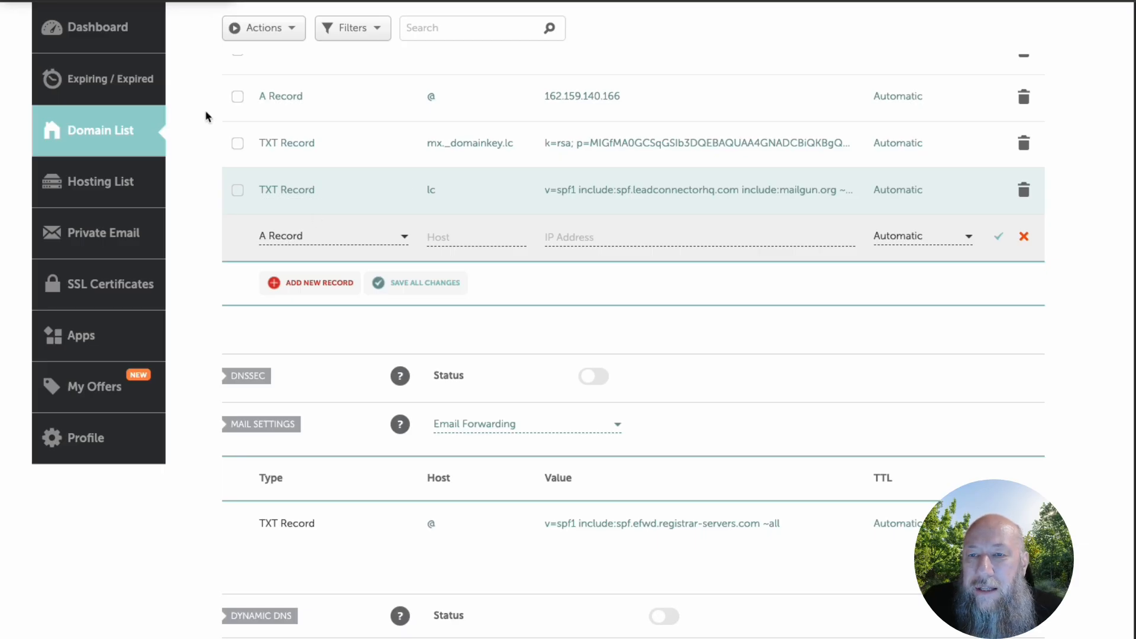
Start a new CNAME record in Namecheap with the host email.lc from HighLevel's required records.
{"action": "left_click", "coordinate": [355, 1]}
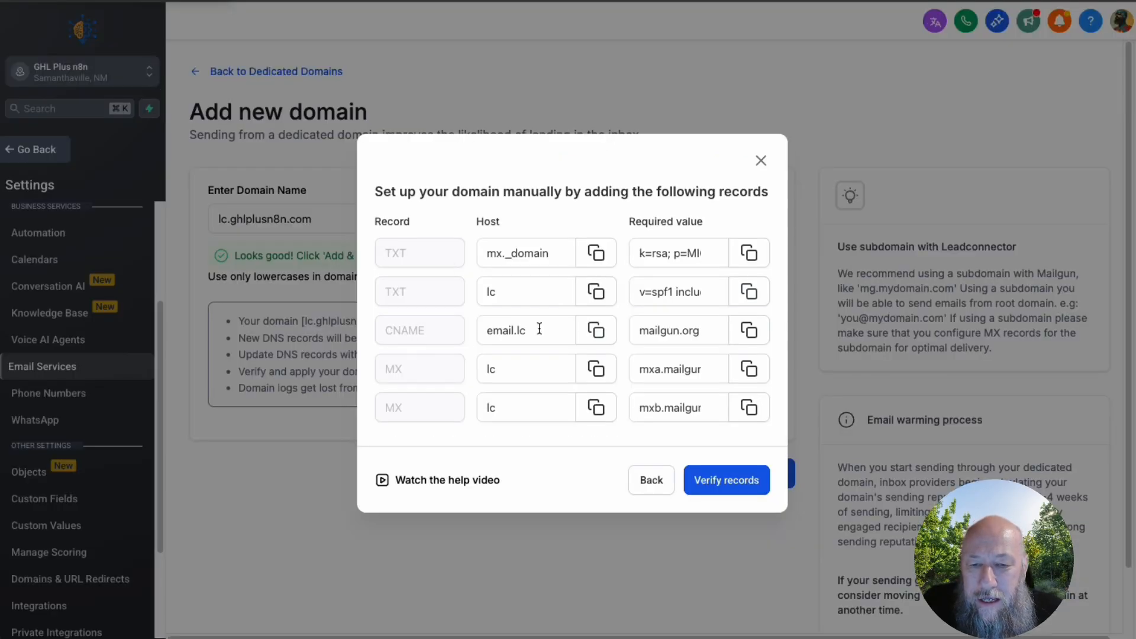
{"action": "left_click", "coordinate": [497, 334]}
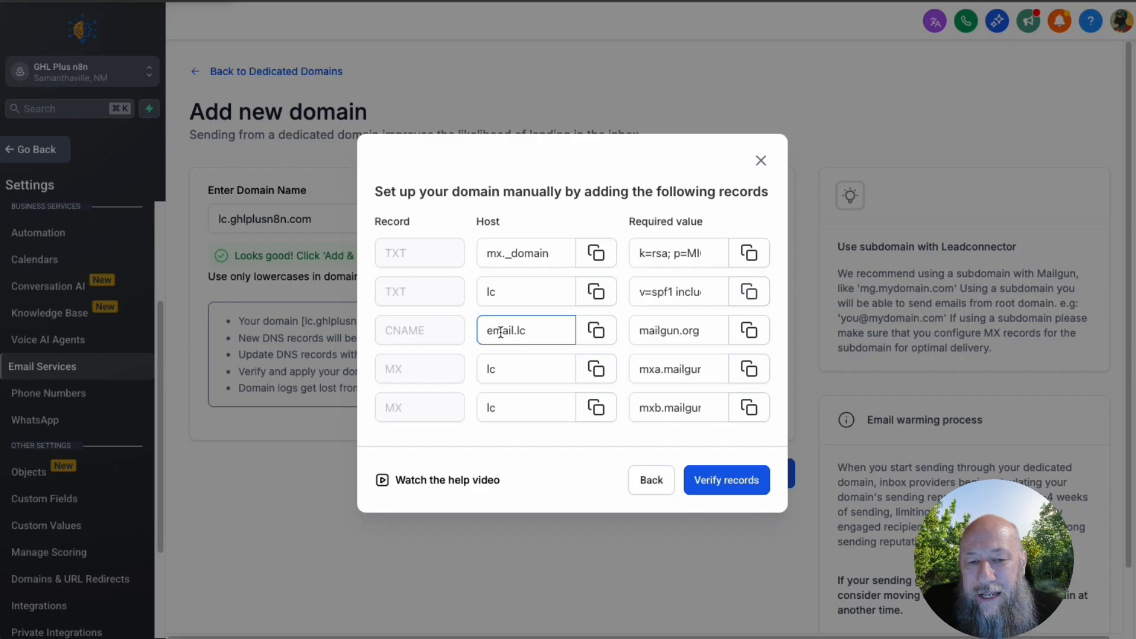
{"action": "left_click", "coordinate": [596, 330]}
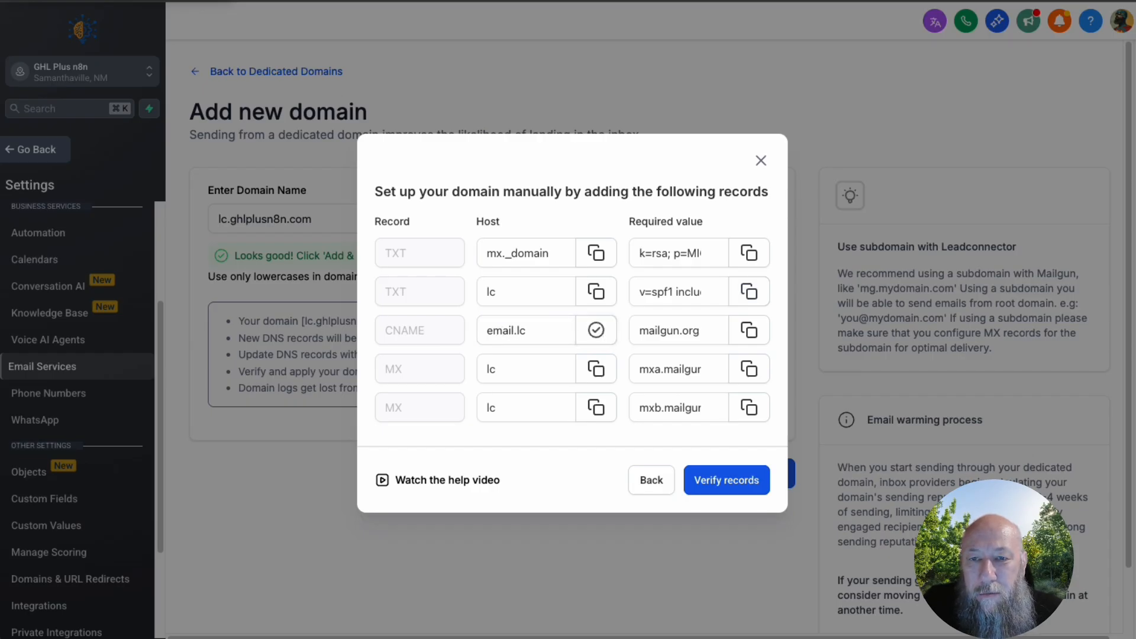
{"action": "left_click", "coordinate": [378, 1]}
{"action": "left_click", "coordinate": [301, 236]}
{"action": "scroll", "coordinate": [326, 334], "scroll_direction": "down", "scroll_amount": 3}
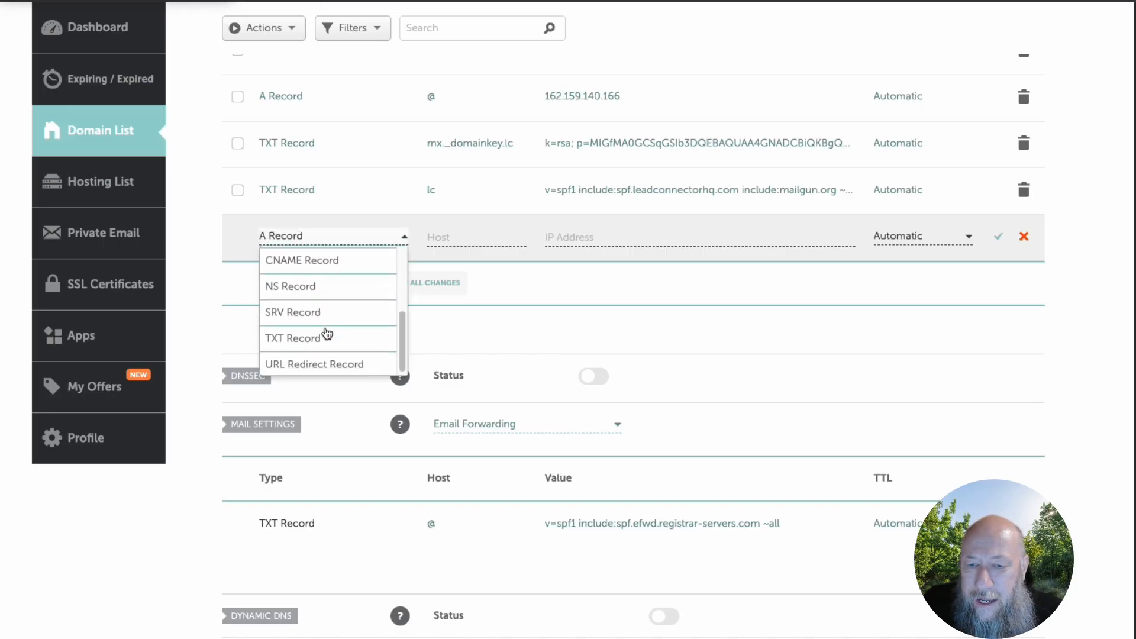
{"action": "left_click", "coordinate": [302, 260]}
{"action": "left_click", "coordinate": [473, 237]}
{"action": "type", "text": "email.lc"}
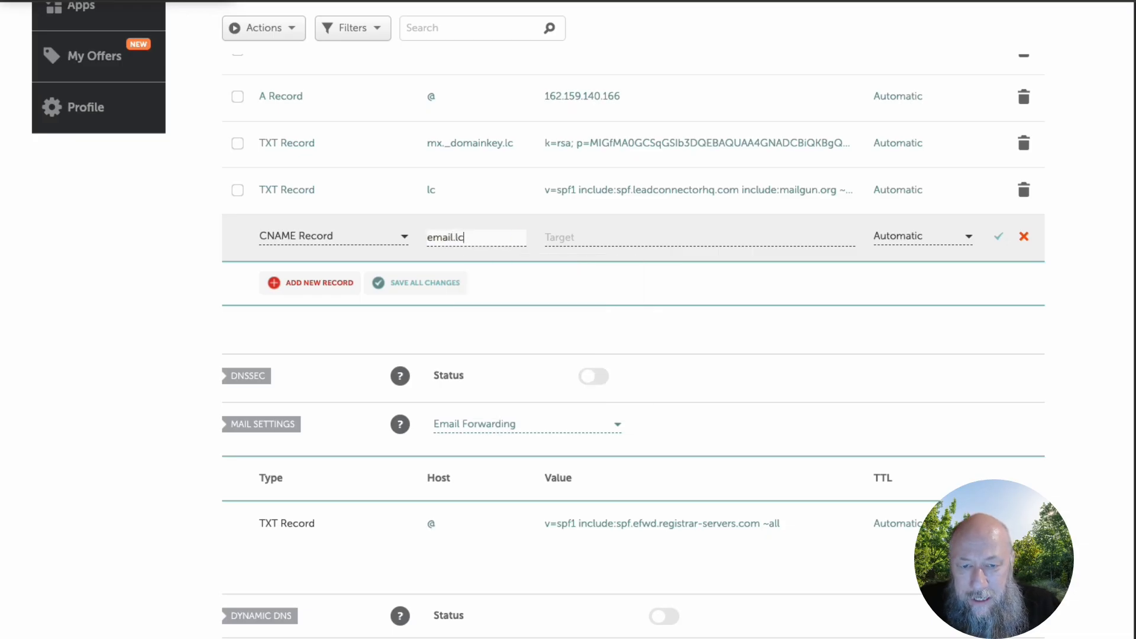
{"action": "key", "text": "Tab"}
Set the email.lc record's target to mailgun.org copied from HighLevel and save the record.
{"action": "left_click", "coordinate": [438, 1]}
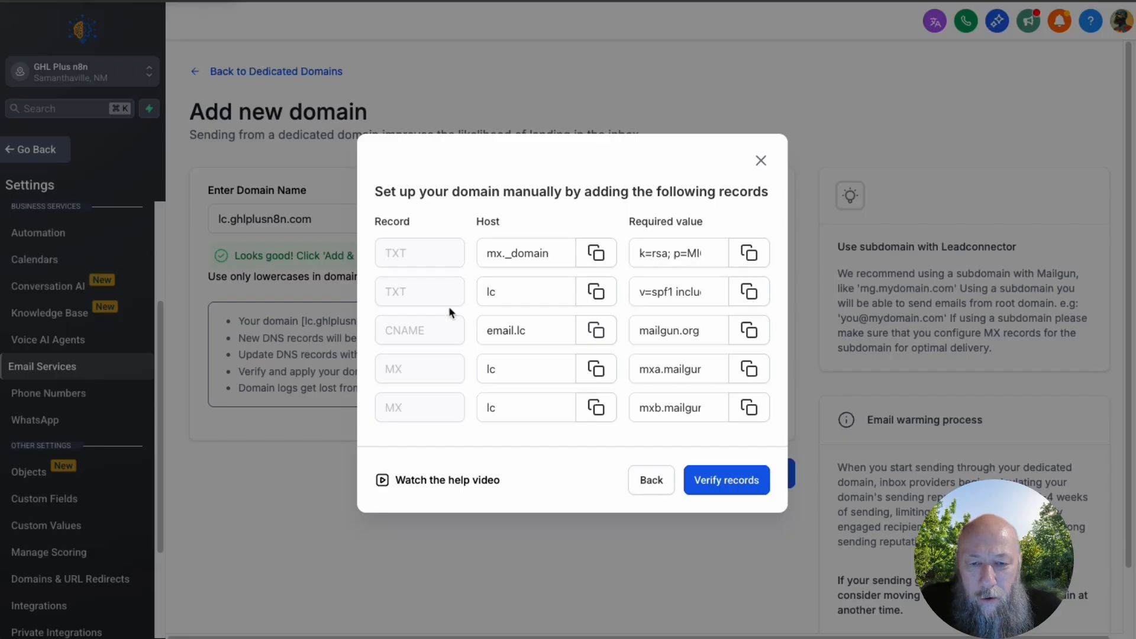
{"action": "left_click", "coordinate": [749, 332]}
{"action": "left_click", "coordinate": [415, 2]}
{"action": "key", "text": "super+v"}
{"action": "left_click", "coordinate": [998, 238]}
Start a new host record in Namecheap and copy the mxa.mailgun.org value of HighLevel's first MX record.
{"action": "left_click", "coordinate": [320, 283]}
{"action": "left_click", "coordinate": [332, 237]}
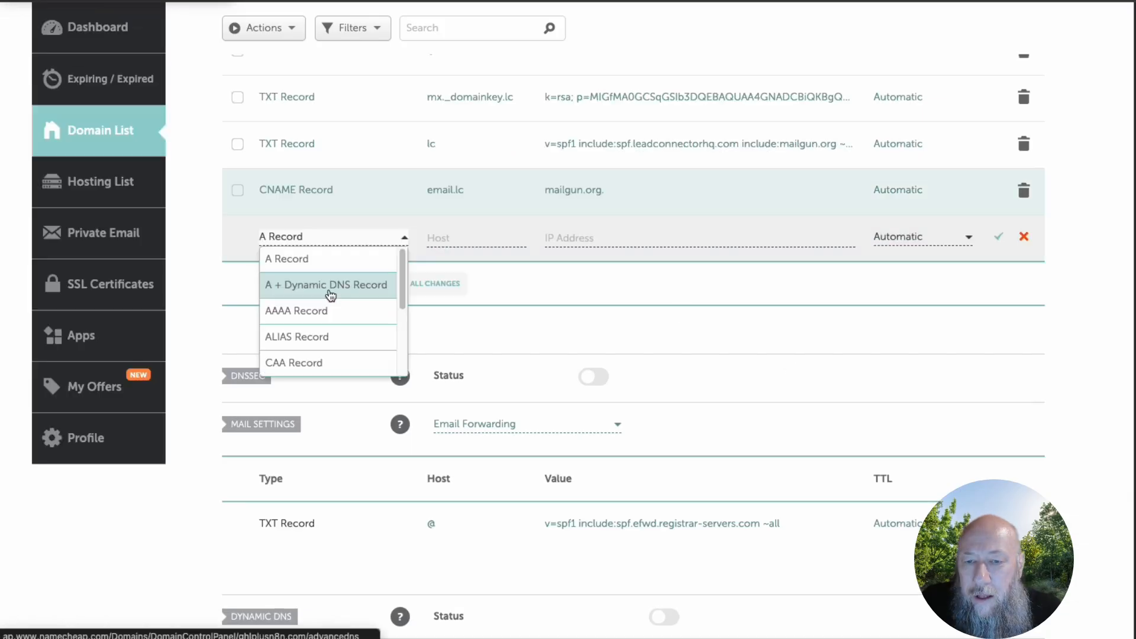
{"action": "left_click", "coordinate": [150, 1]}
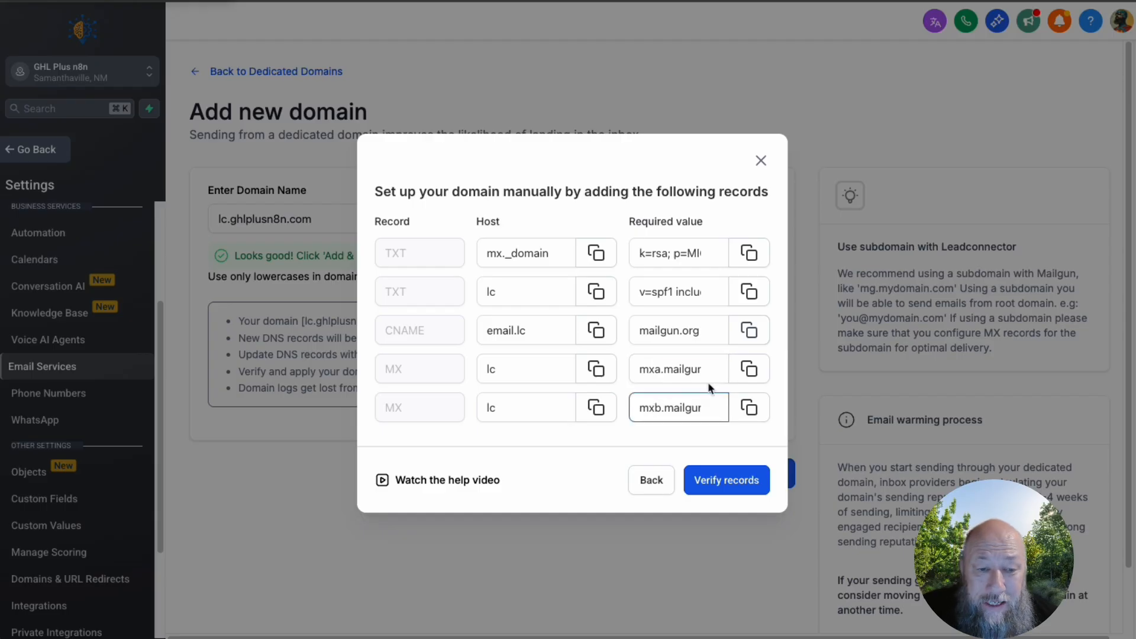
{"action": "left_click", "coordinate": [749, 368]}
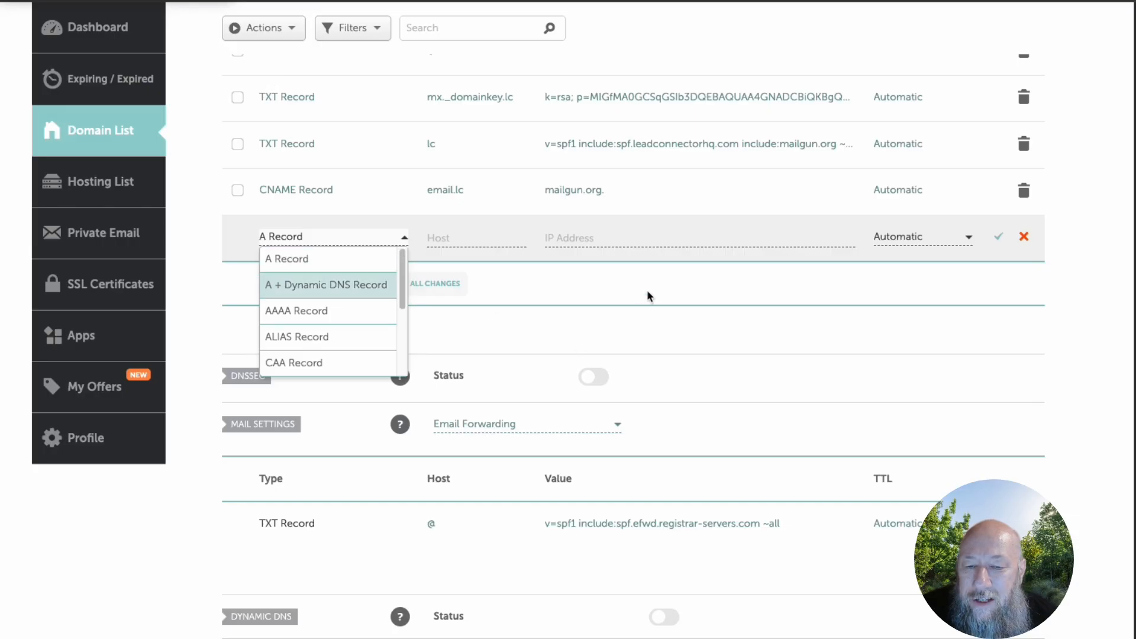
Change the domain's mail settings in Namecheap to Custom MX.
{"action": "left_click", "coordinate": [648, 296]}
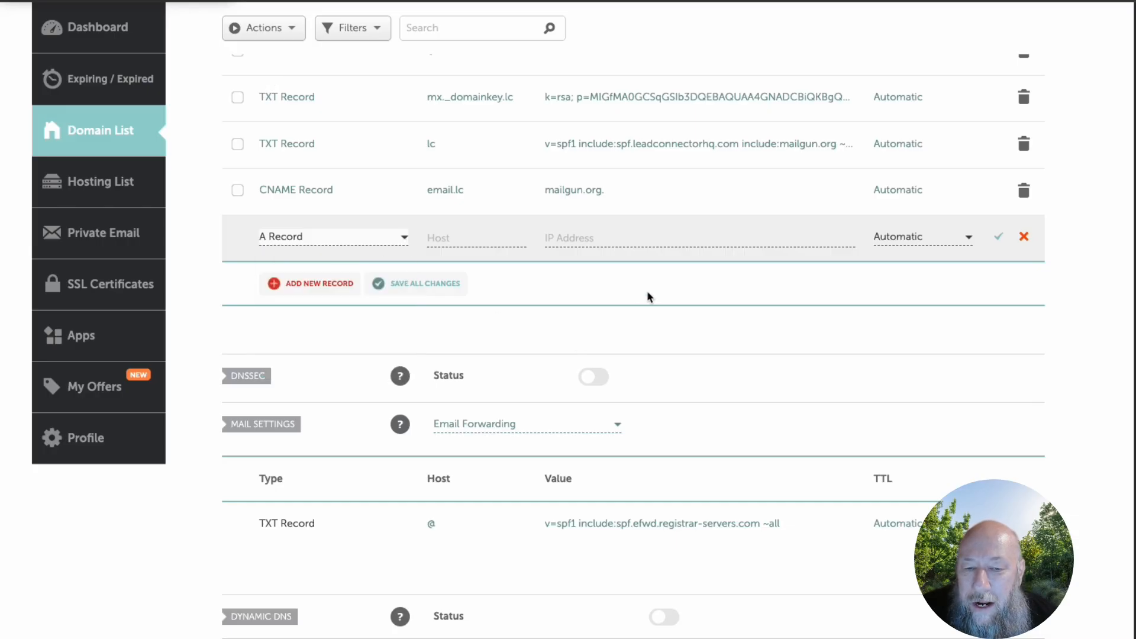
{"action": "scroll", "coordinate": [508, 354], "scroll_direction": "down", "scroll_amount": 2}
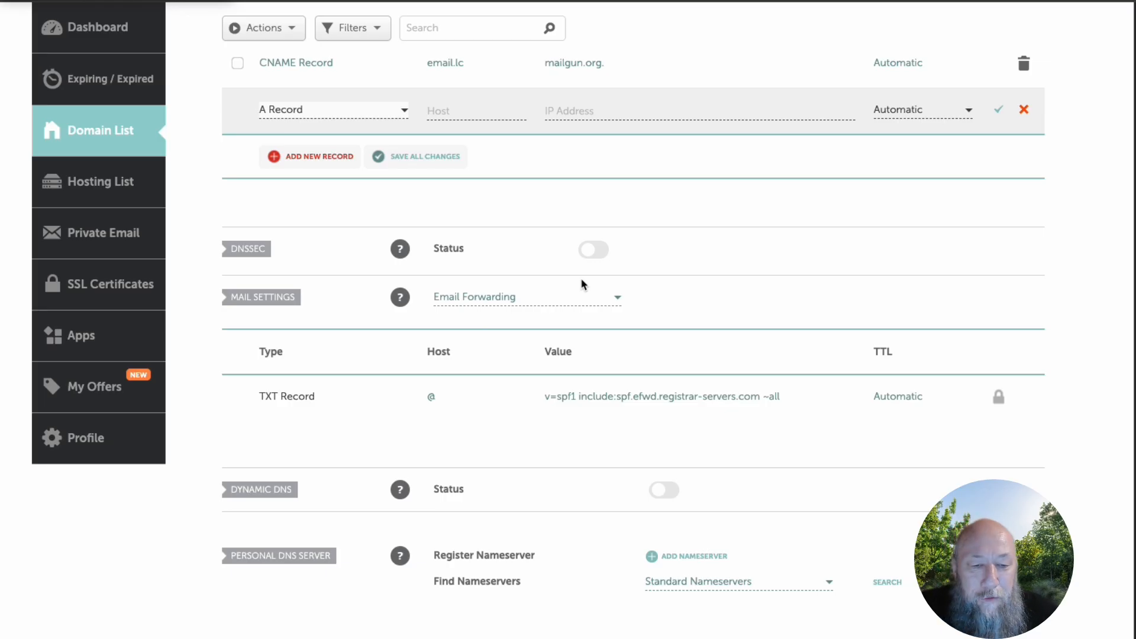
{"action": "left_click", "coordinate": [615, 297]}
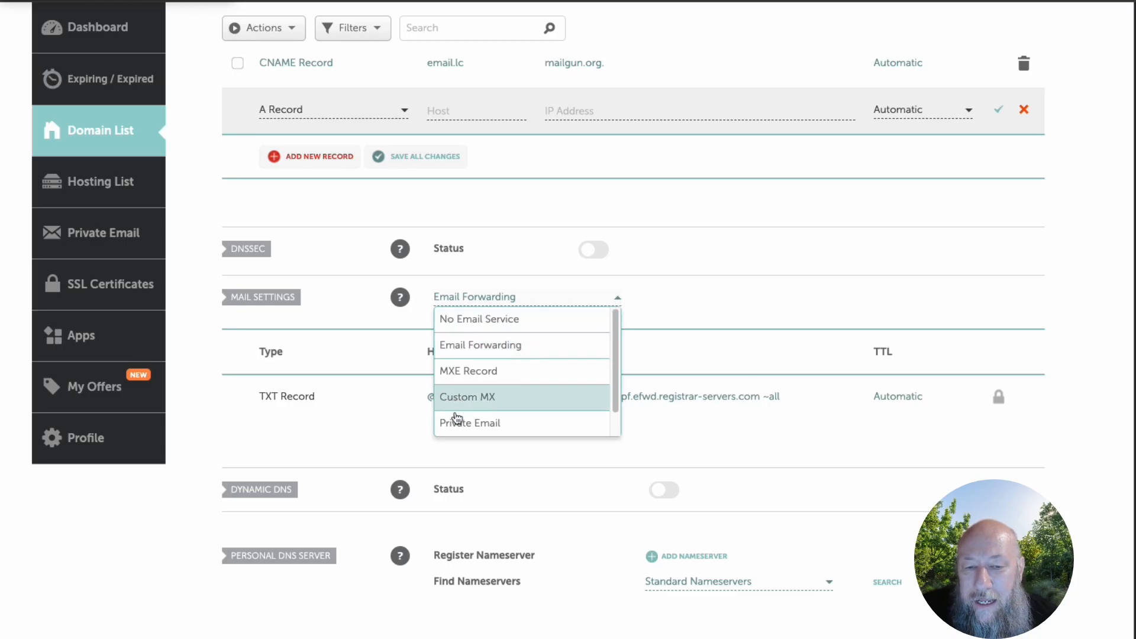
{"action": "left_click", "coordinate": [500, 400]}
Fill in the MX record with host lc, mail server mxa.mailgun.org and priority 10, and save it.
{"action": "scroll", "coordinate": [407, 368], "scroll_direction": "down", "scroll_amount": 2}
{"action": "left_click", "coordinate": [456, 307]}
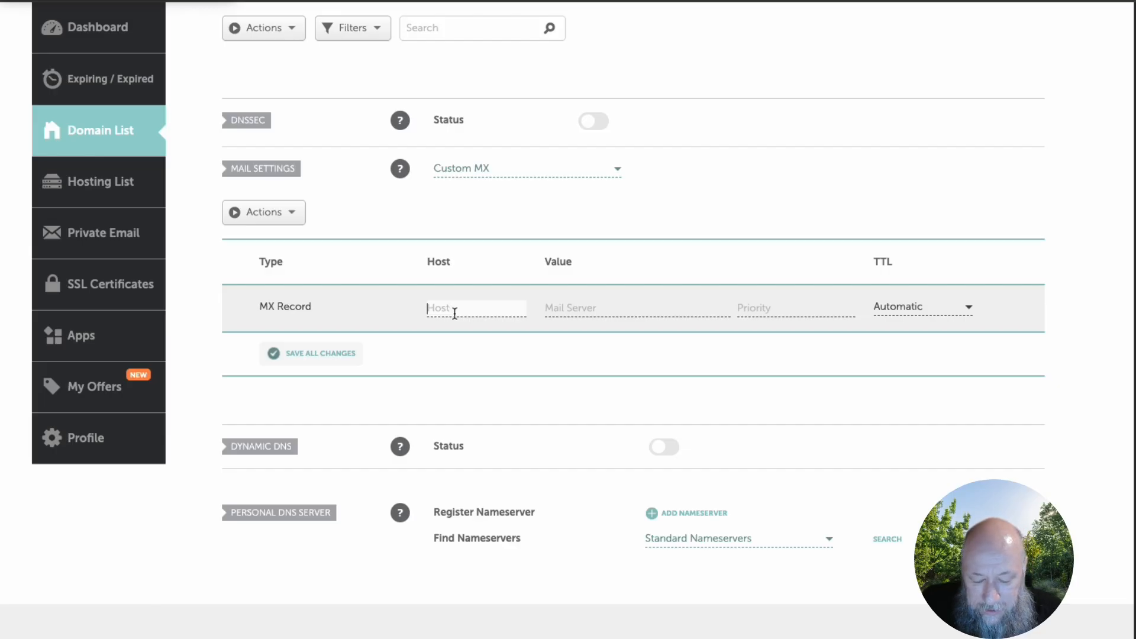
{"action": "left_click", "coordinate": [570, 308]}
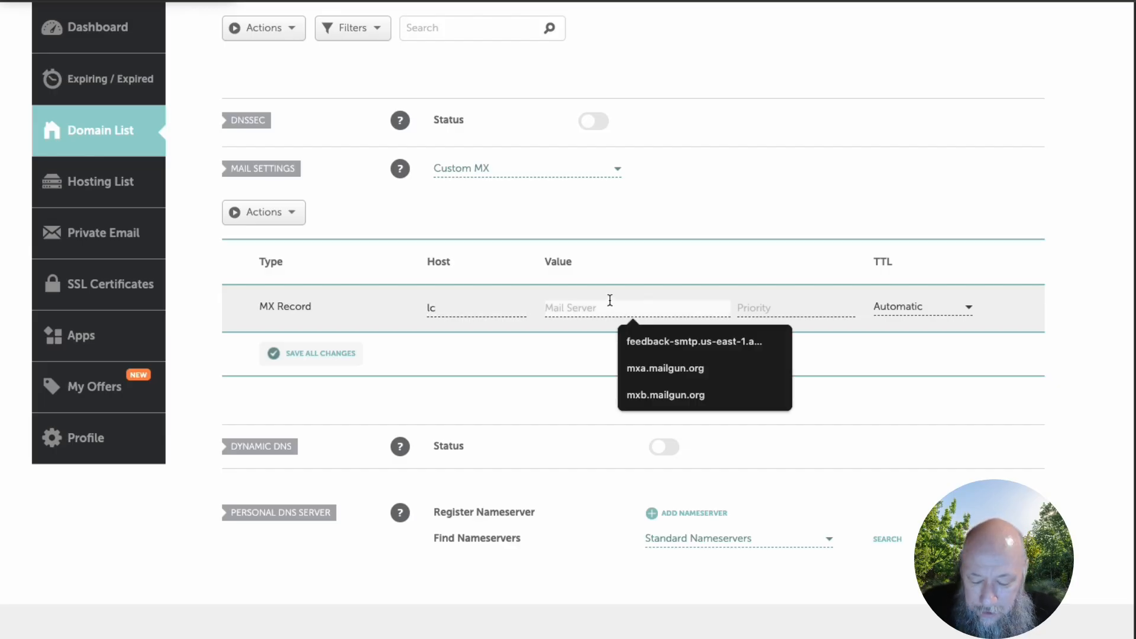
{"action": "key", "text": "ctrl+v"}
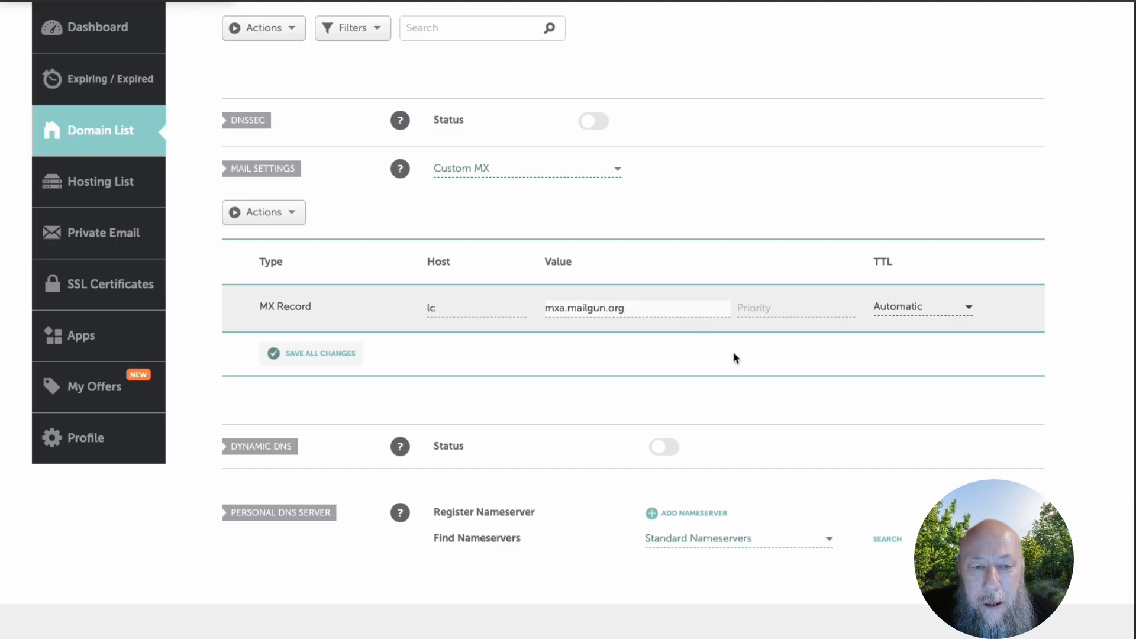
{"action": "left_click", "coordinate": [807, 303]}
{"action": "type", "text": "10"}
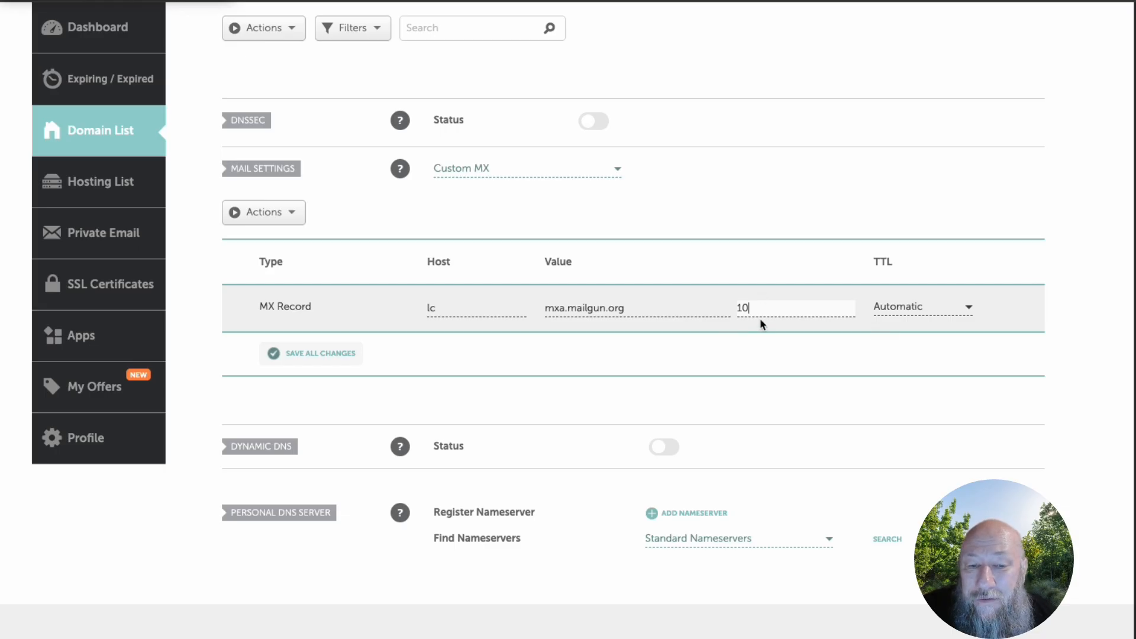
{"action": "left_click", "coordinate": [320, 353]}
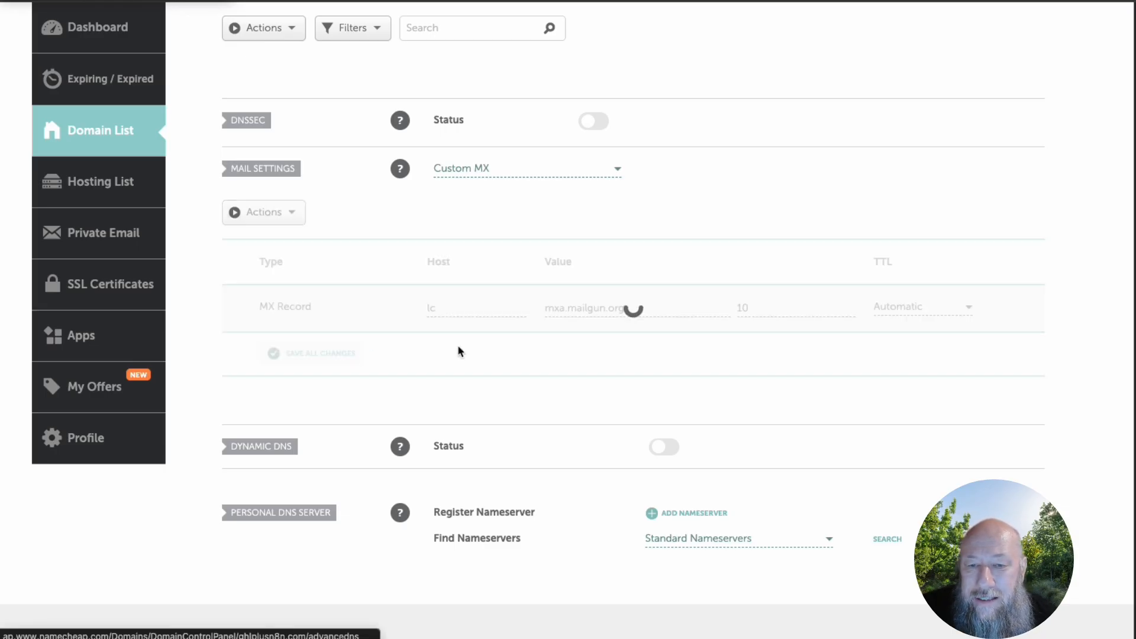
Add a second MX record with host lc, mail server mxb.mailgun.org and priority 10, checking the value against HighLevel, and save it.
{"action": "left_click", "coordinate": [322, 354]}
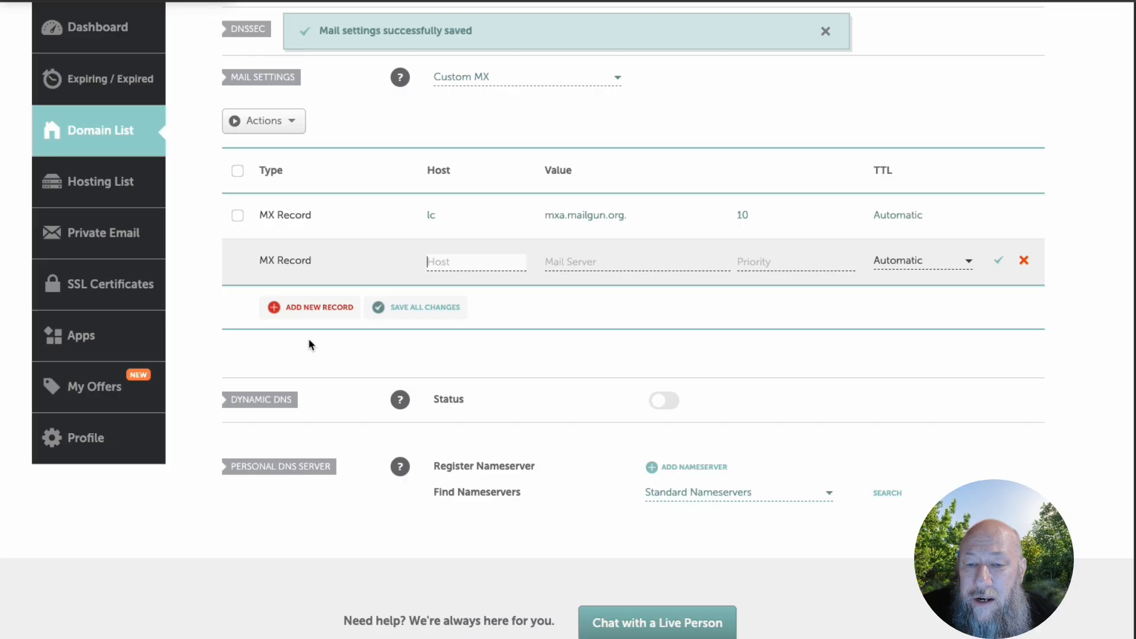
{"action": "left_click", "coordinate": [495, 255]}
{"action": "type", "text": "lc"}
{"action": "left_click", "coordinate": [558, 262]}
{"action": "key", "text": "ctrl+v"}
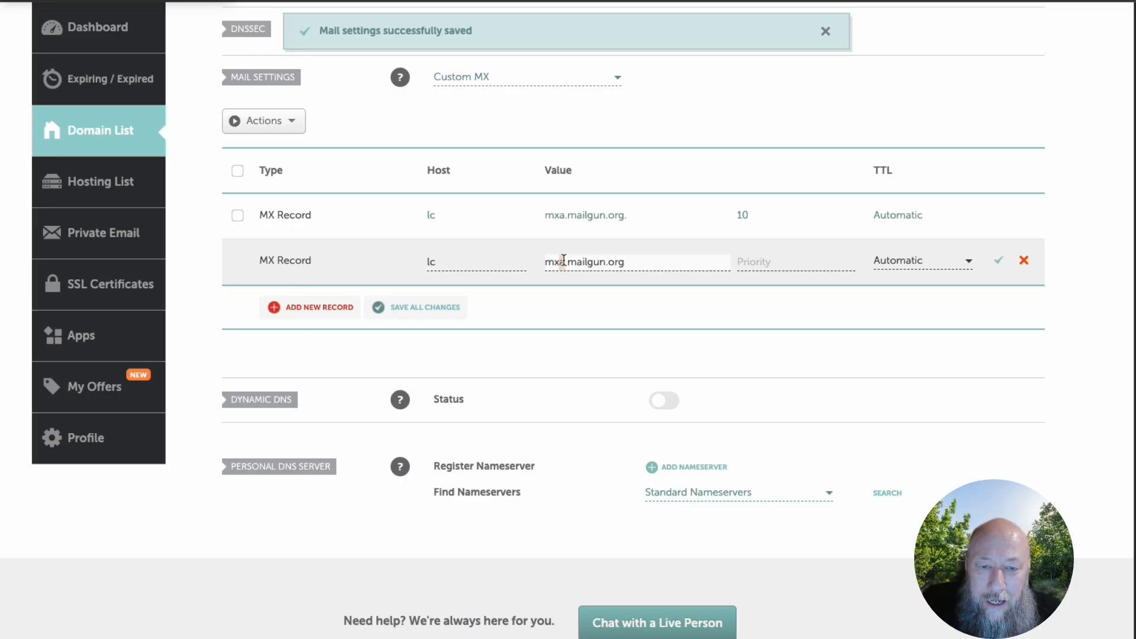
{"action": "type", "text": "b"}
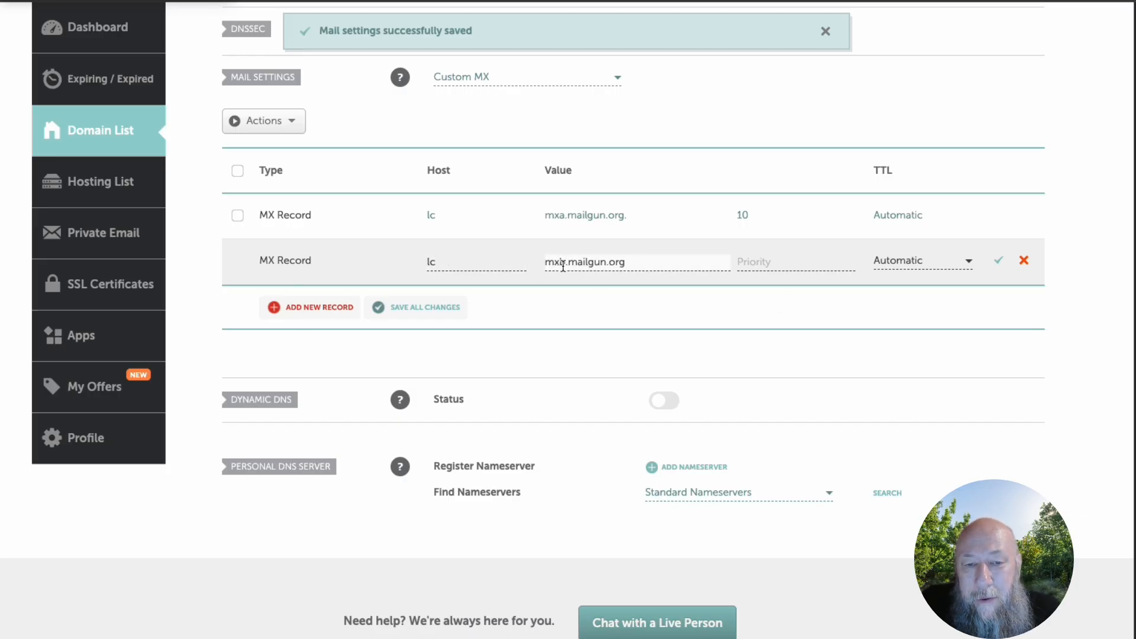
{"action": "key", "text": "ctrl+shift+Tab"}
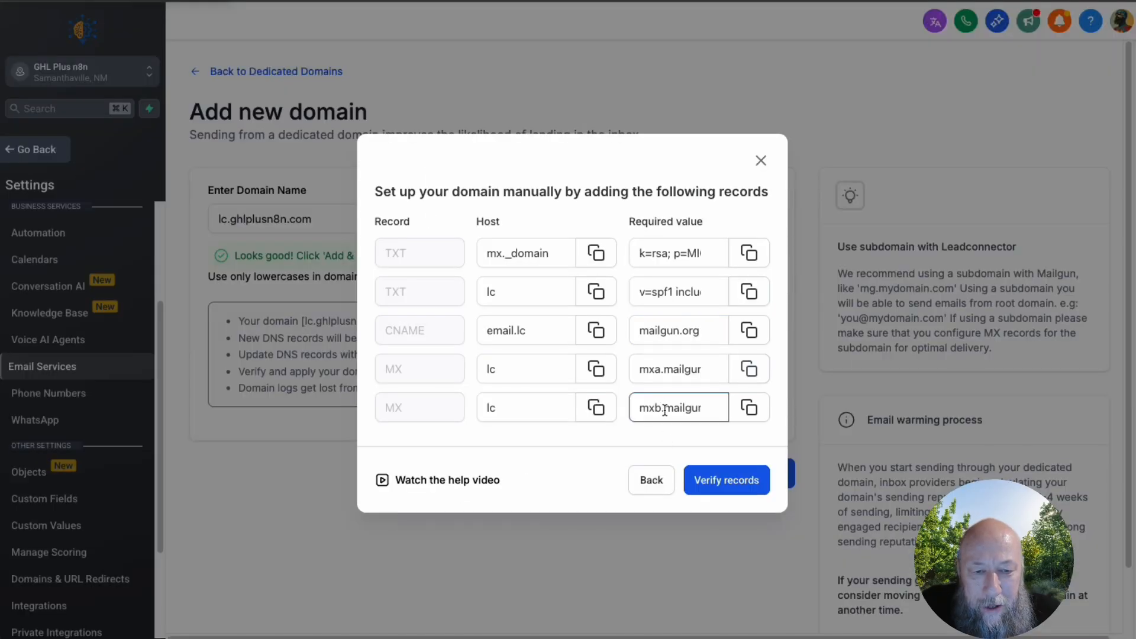
{"action": "key", "text": "ctrl+Tab"}
{"action": "left_click", "coordinate": [770, 258]}
{"action": "type", "text": "10"}
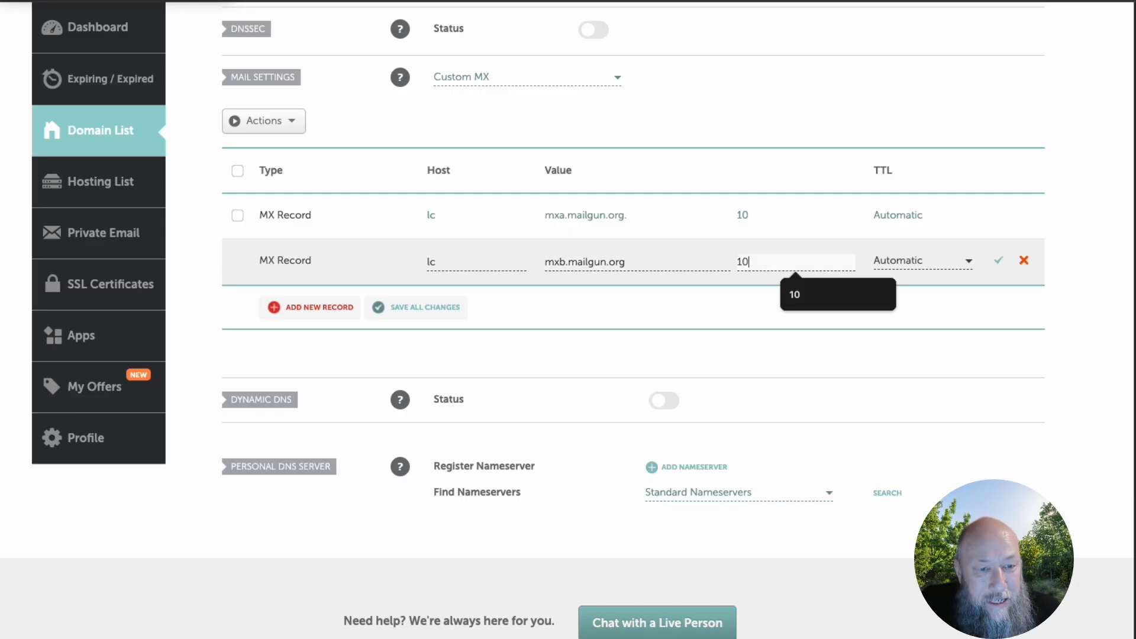
{"action": "left_click", "coordinate": [1003, 259]}
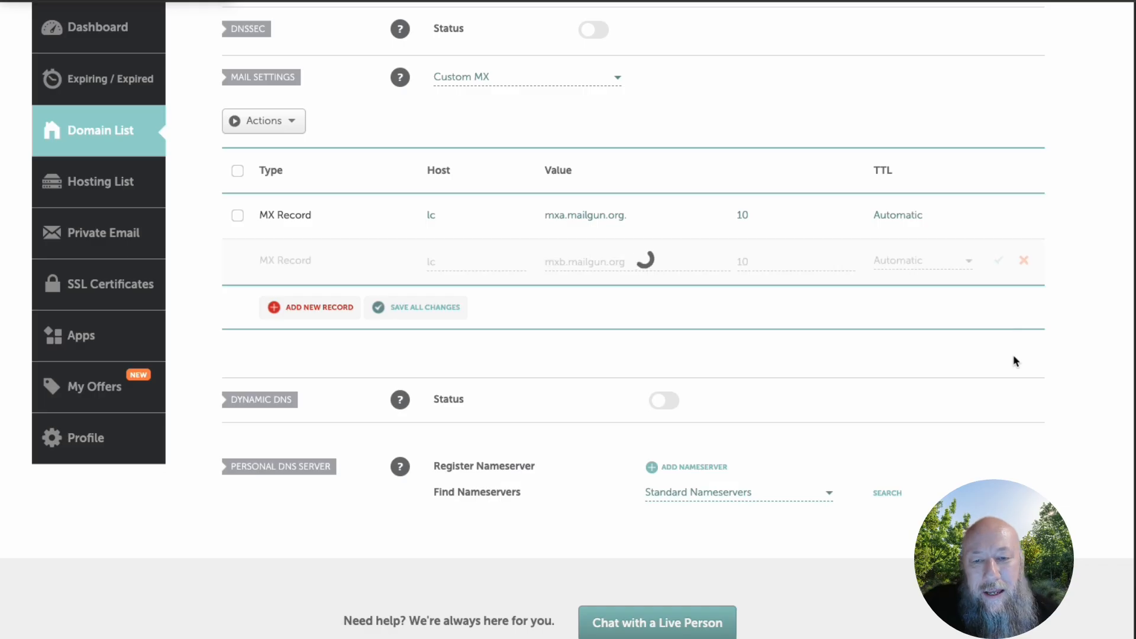
Verify the added DNS records in HighLevel and review each record's status for lc.ghlplusn8n.com.
{"action": "key", "text": "ctrl+shift+Tab"}
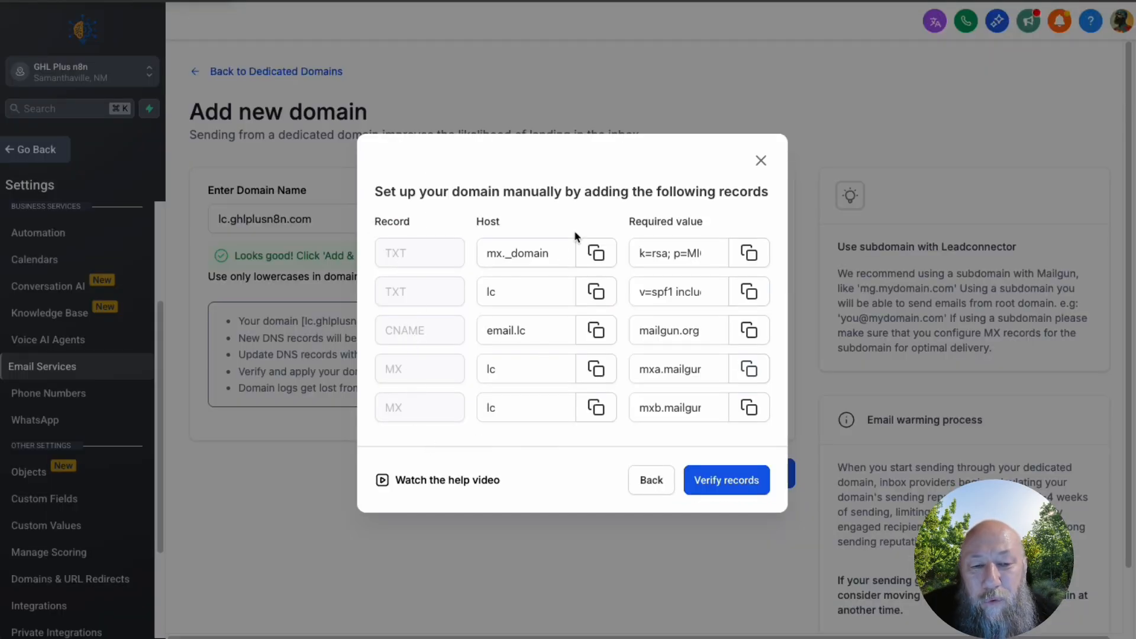
{"action": "left_click", "coordinate": [642, 369]}
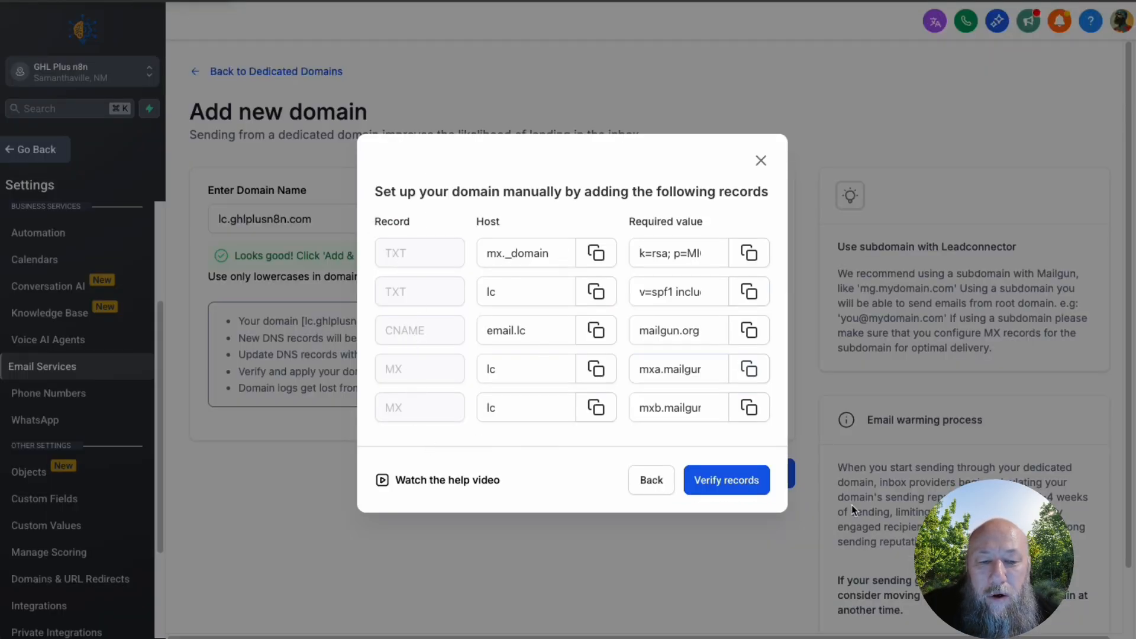
{"action": "left_click", "coordinate": [728, 481]}
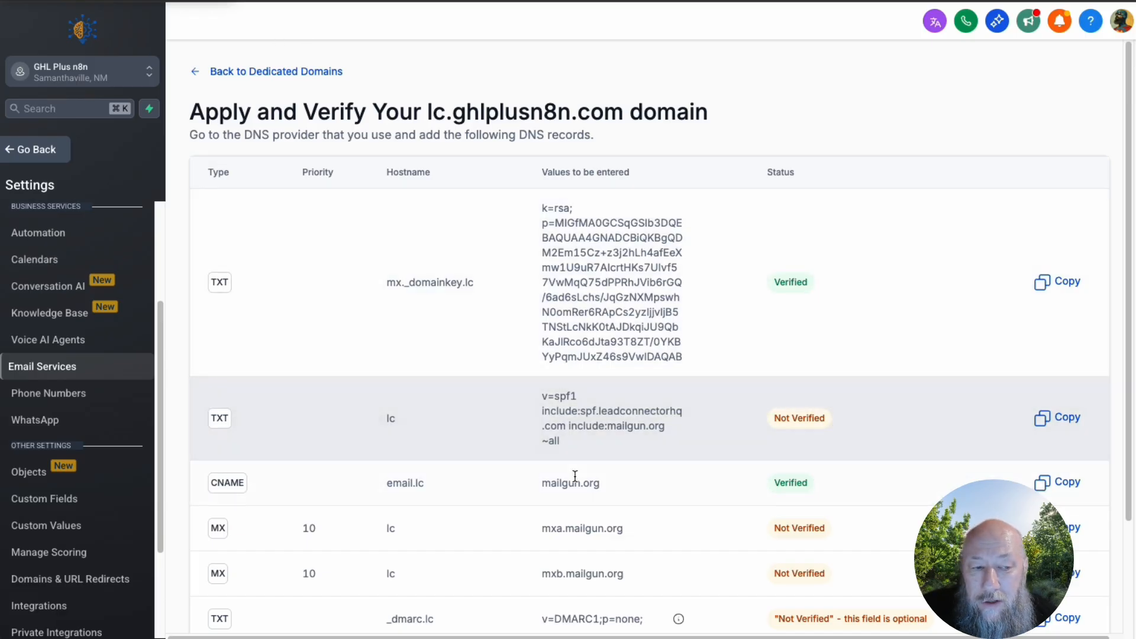
{"action": "scroll", "coordinate": [615, 426], "scroll_direction": "down", "scroll_amount": 2}
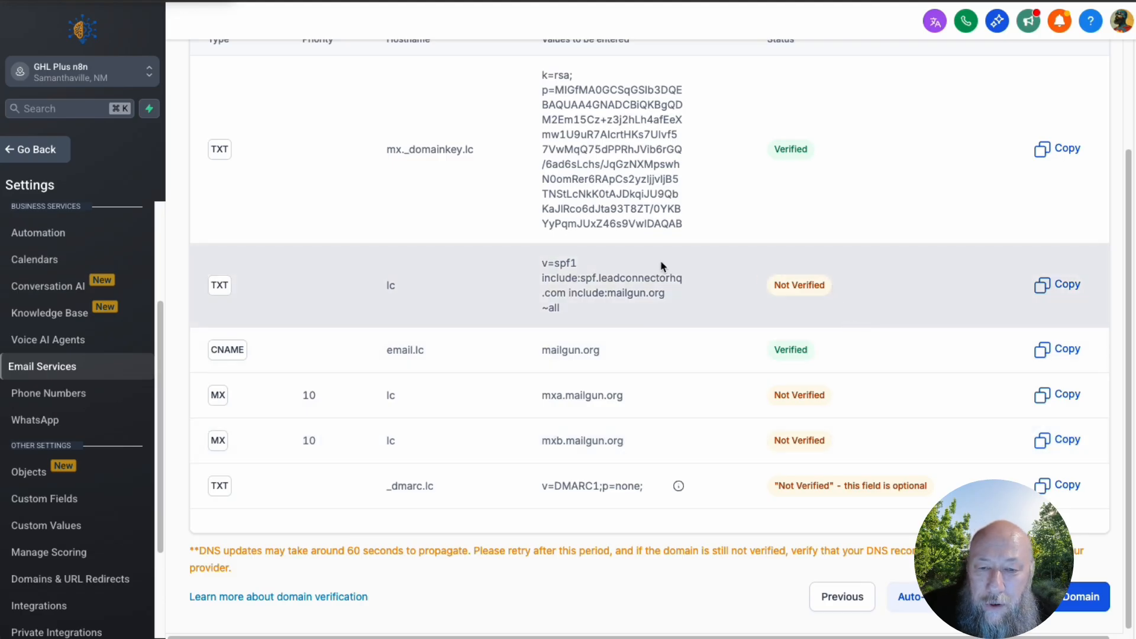
{"action": "scroll", "coordinate": [864, 306], "scroll_direction": "up", "scroll_amount": 2}
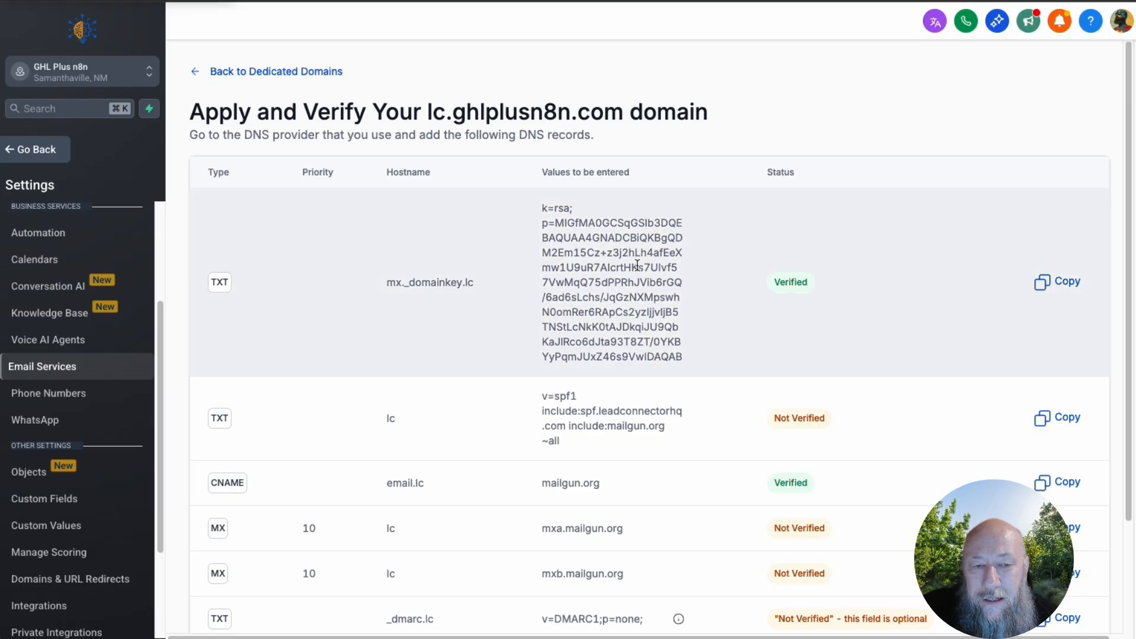
Copy the hostname _dmarc.lc of the optional TXT record from HighLevel's DNS record list.
{"action": "scroll", "coordinate": [637, 265], "scroll_direction": "down", "scroll_amount": 2}
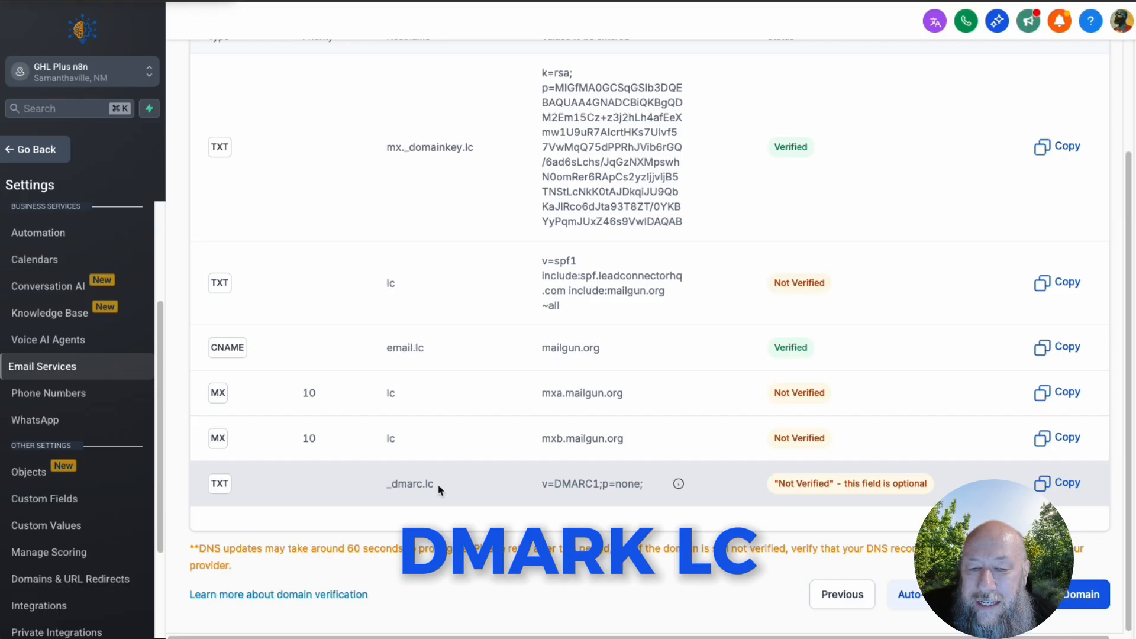
{"action": "left_click_drag", "start_coordinate": [434, 483], "coordinate": [387, 484]}
{"action": "key", "text": "ctrl+c"}
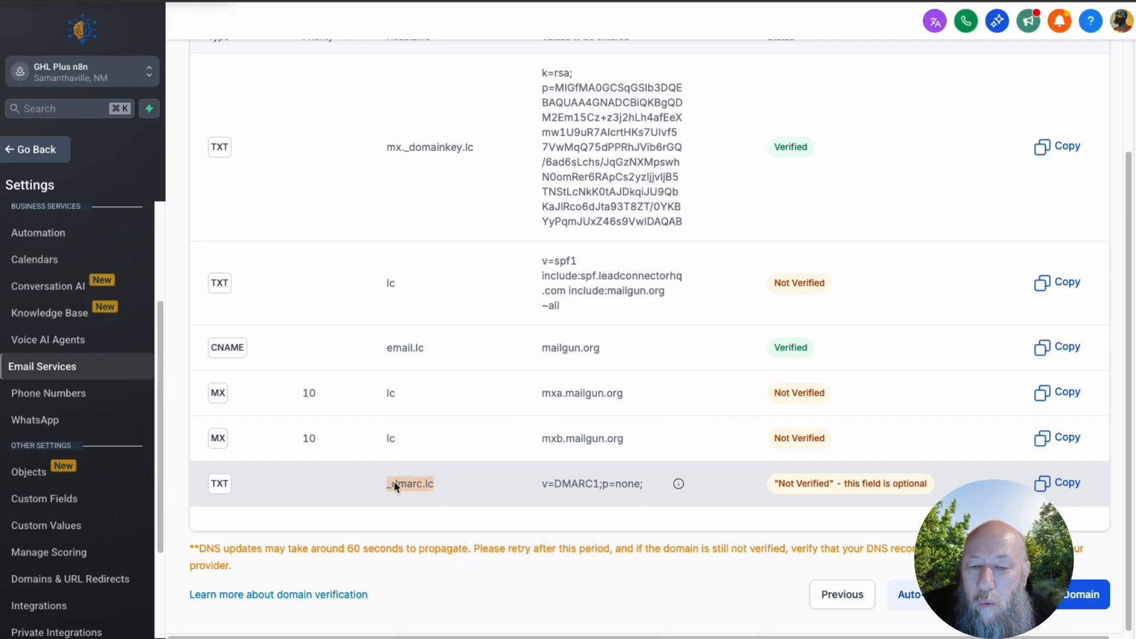
{"action": "right_click", "coordinate": [393, 484]}
{"action": "left_click", "coordinate": [432, 439]}
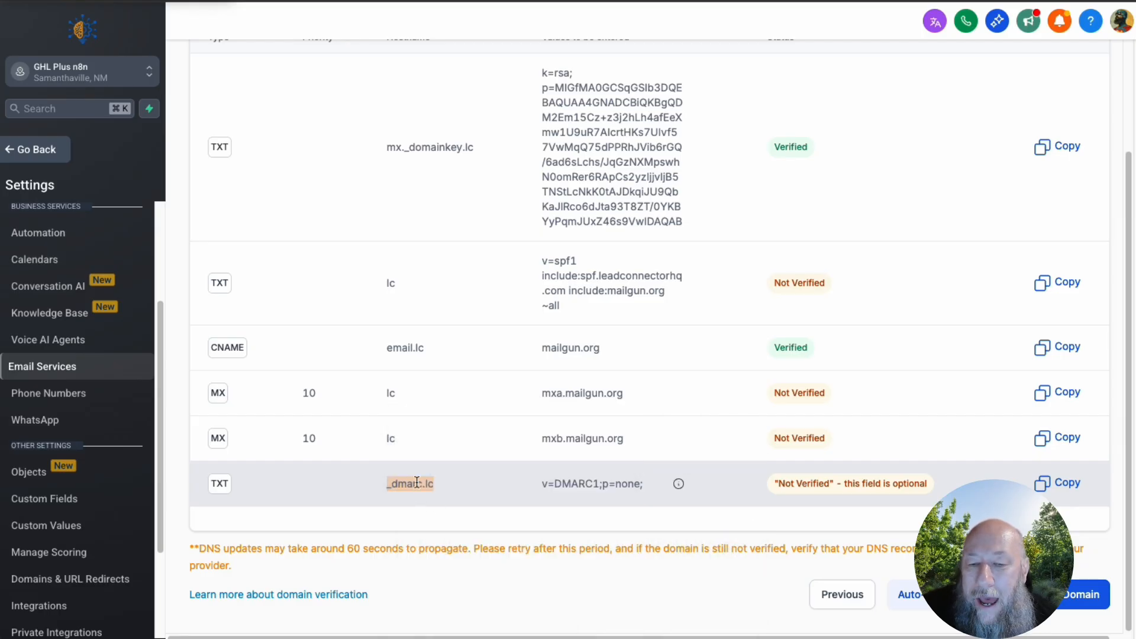
Change the pending host record in Namecheap to a TXT record with the host _dmarc.lc, matching HighLevel's record type.
{"action": "left_click", "coordinate": [349, 1]}
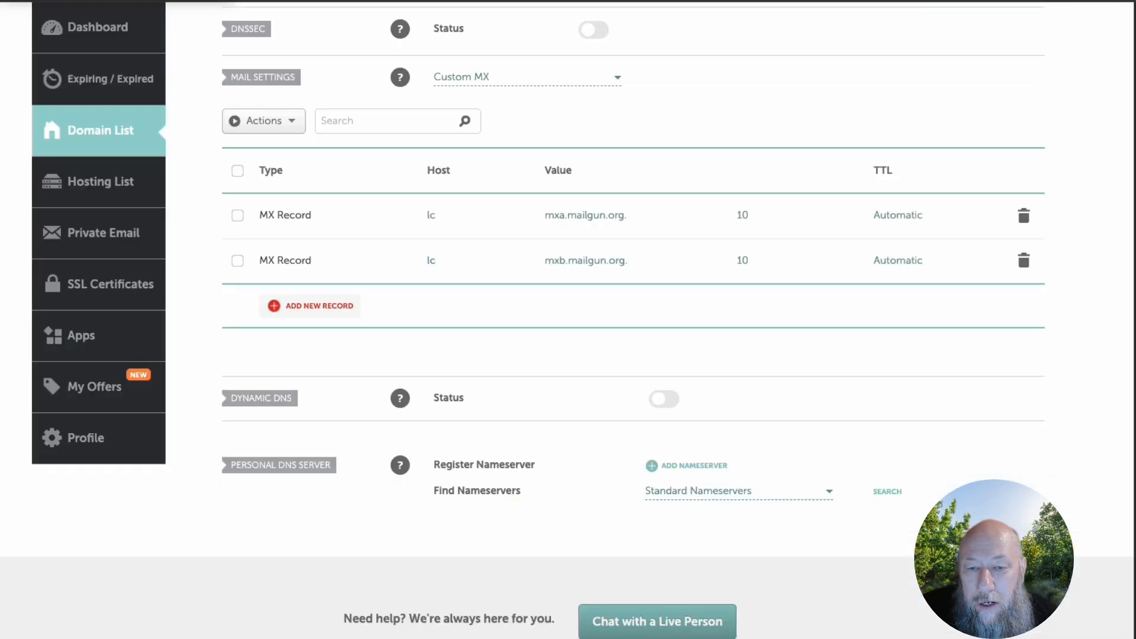
{"action": "scroll", "coordinate": [456, 304], "scroll_direction": "up", "scroll_amount": 5}
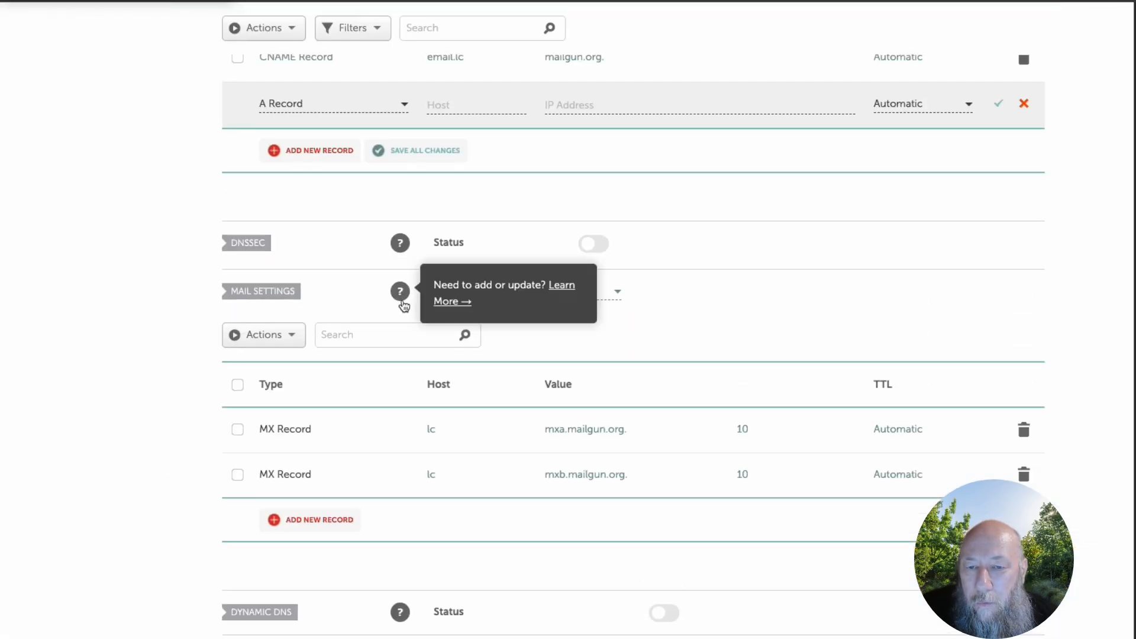
{"action": "left_click", "coordinate": [338, 1]}
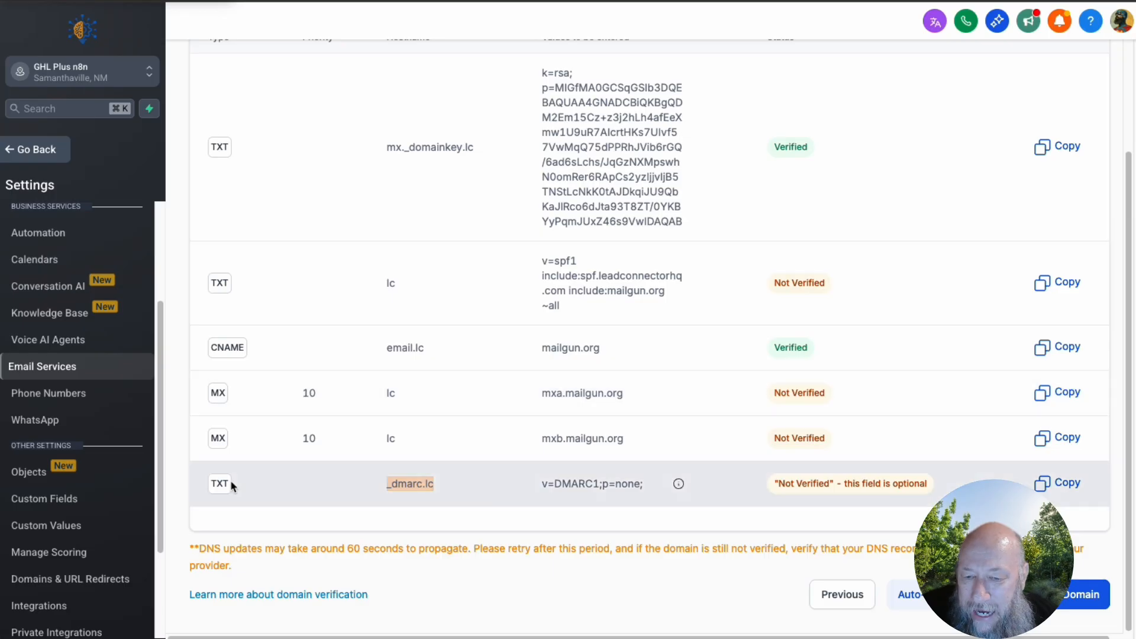
{"action": "left_click", "coordinate": [342, 1]}
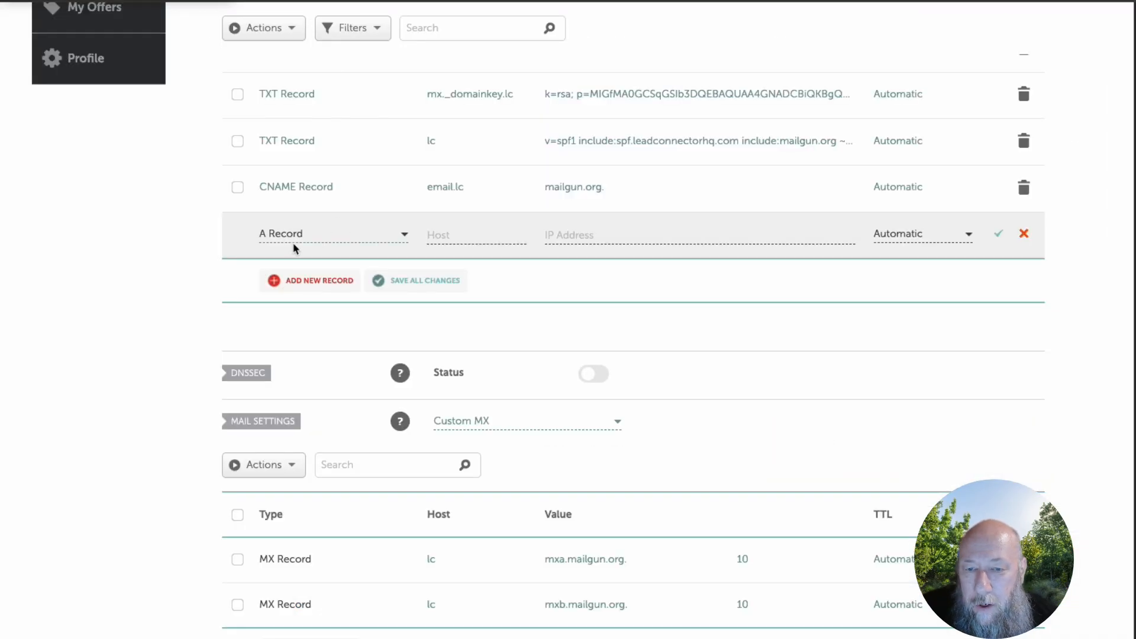
{"action": "left_click", "coordinate": [385, 235]}
{"action": "scroll", "coordinate": [354, 320], "scroll_direction": "down", "scroll_amount": 3}
{"action": "left_click", "coordinate": [355, 332]}
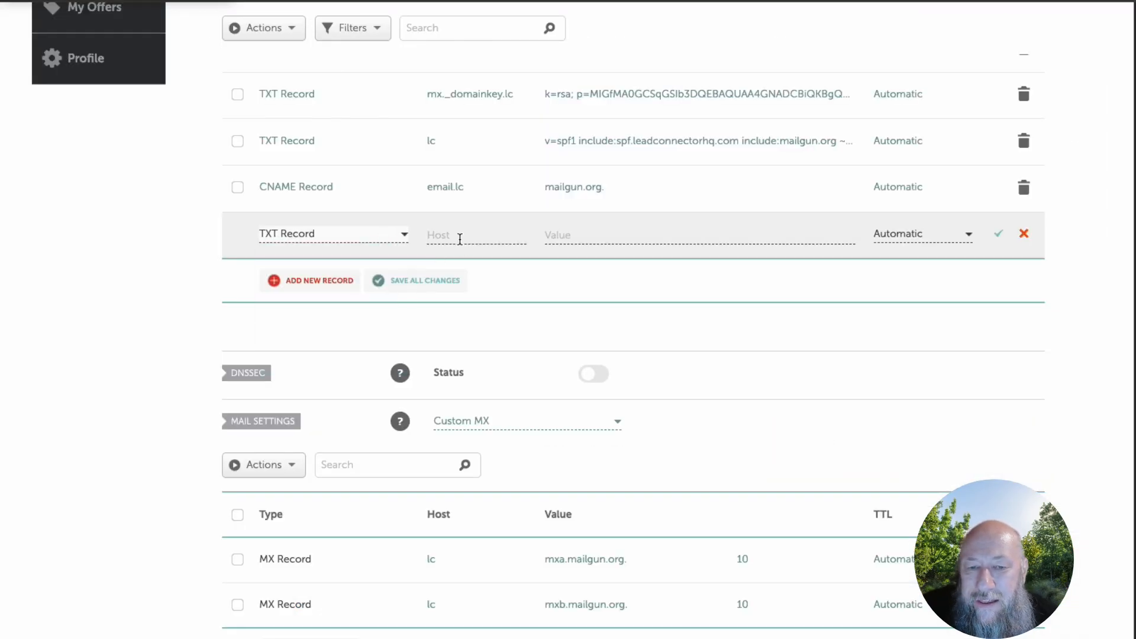
{"action": "left_click", "coordinate": [458, 240]}
{"action": "key", "text": "ctrl+v"}
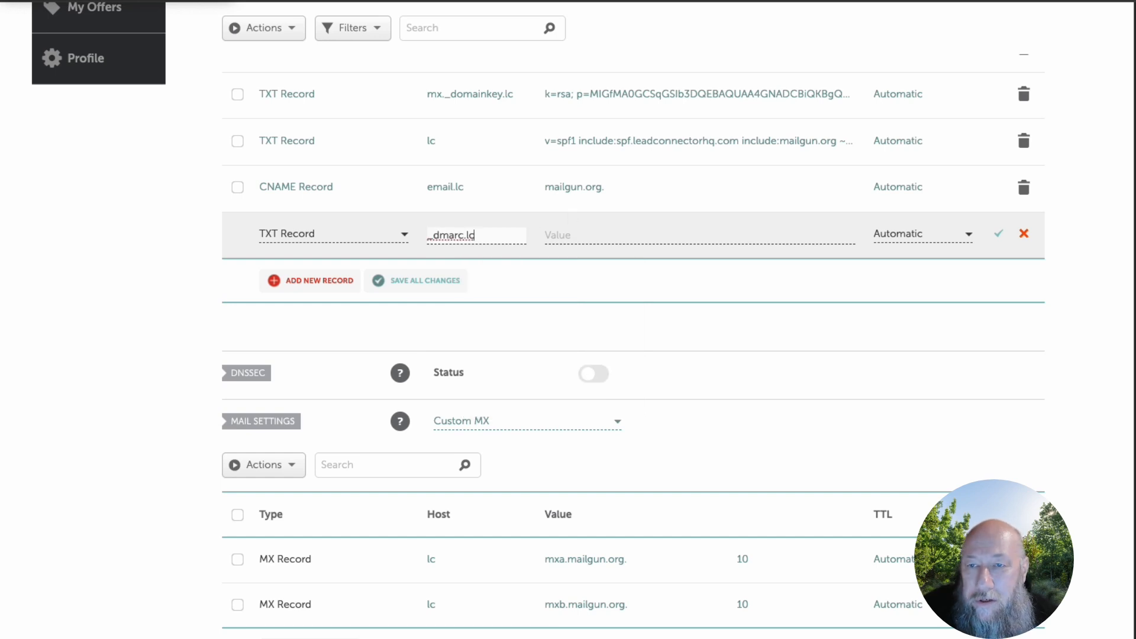
Set the _dmarc.lc record's value to v=DMARC1;p=none; copied from HighLevel and save the record.
{"action": "left_click", "coordinate": [326, 2]}
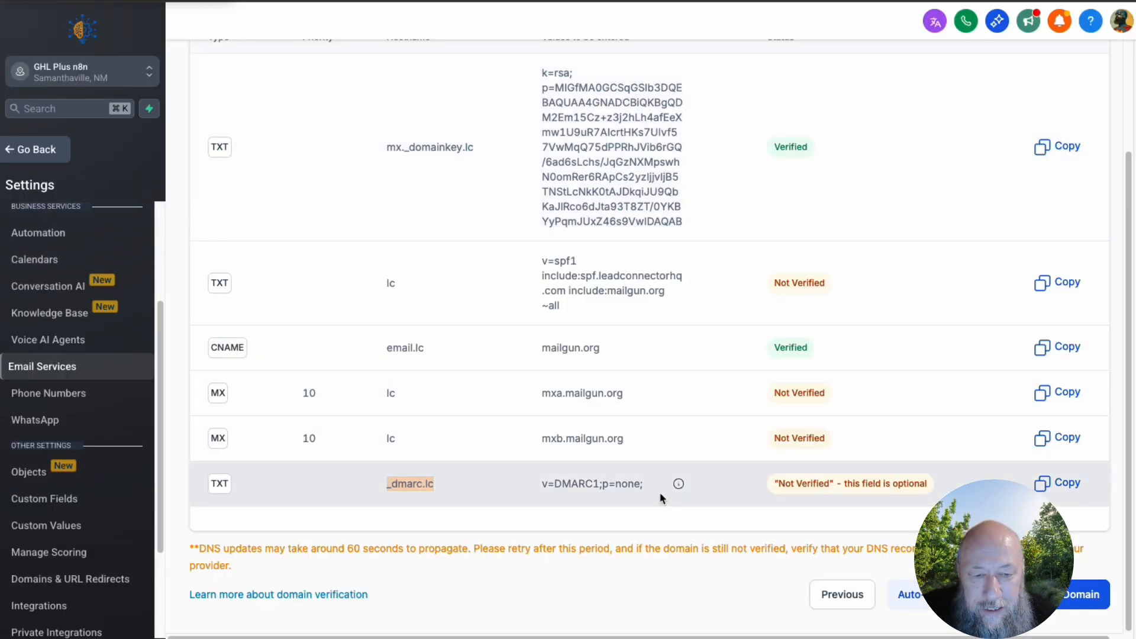
{"action": "left_click", "coordinate": [645, 485]}
{"action": "left_click_drag", "start_coordinate": [644, 484], "coordinate": [550, 480]}
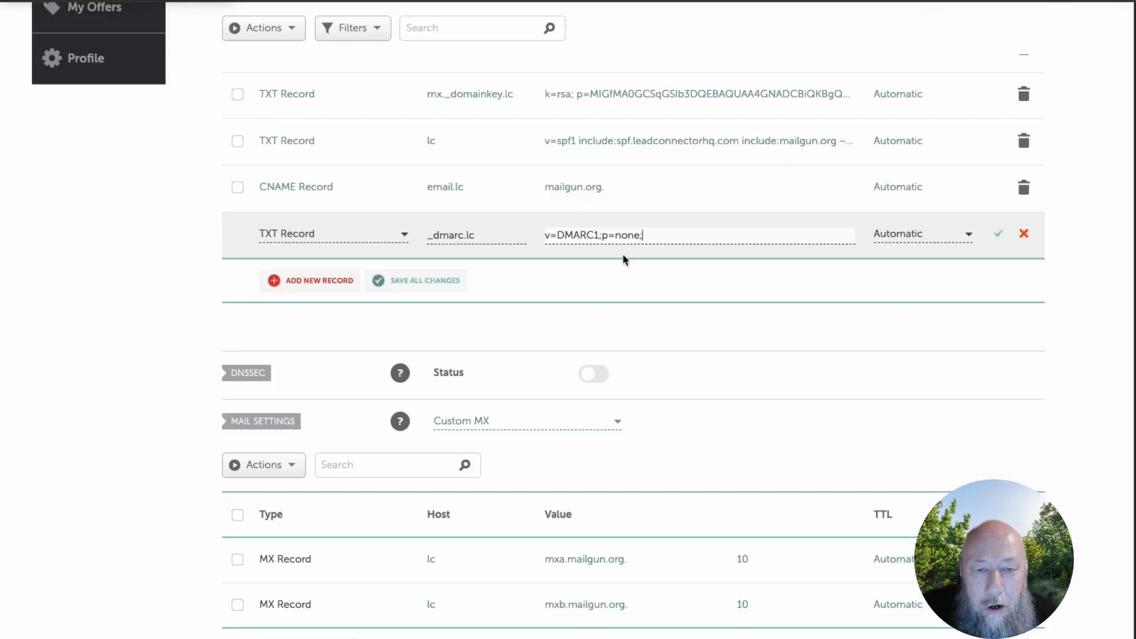
{"action": "left_click", "coordinate": [999, 234]}
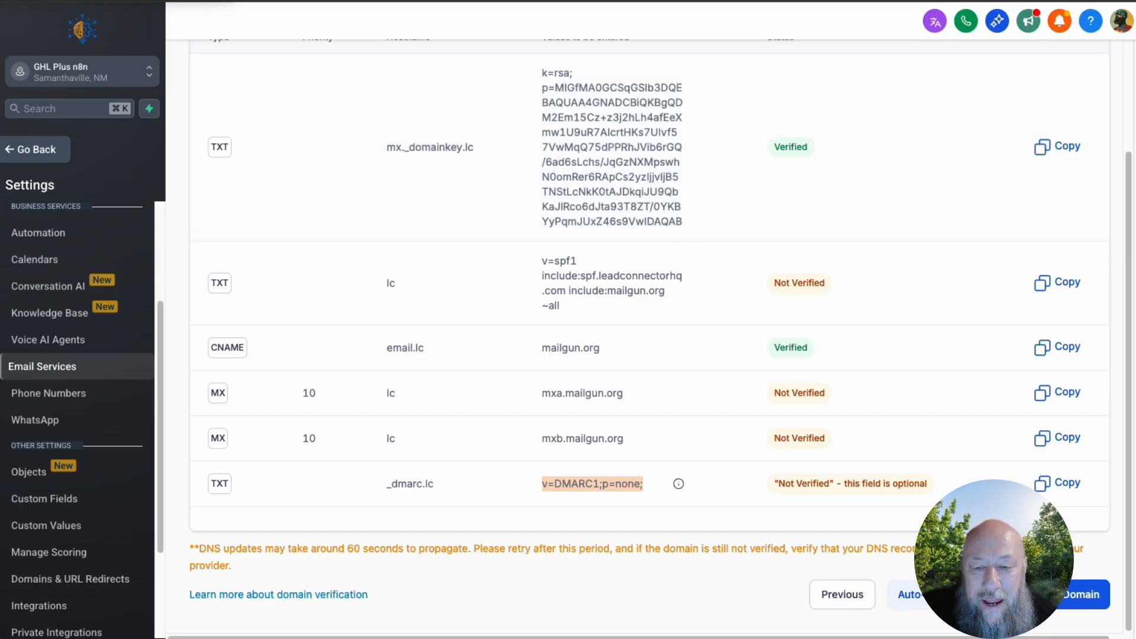
Submit lc.ghlplusn8n.com for domain verification in HighLevel and review its dedicated domain card with the warmup and SSL status.
{"action": "left_click", "coordinate": [1075, 599]}
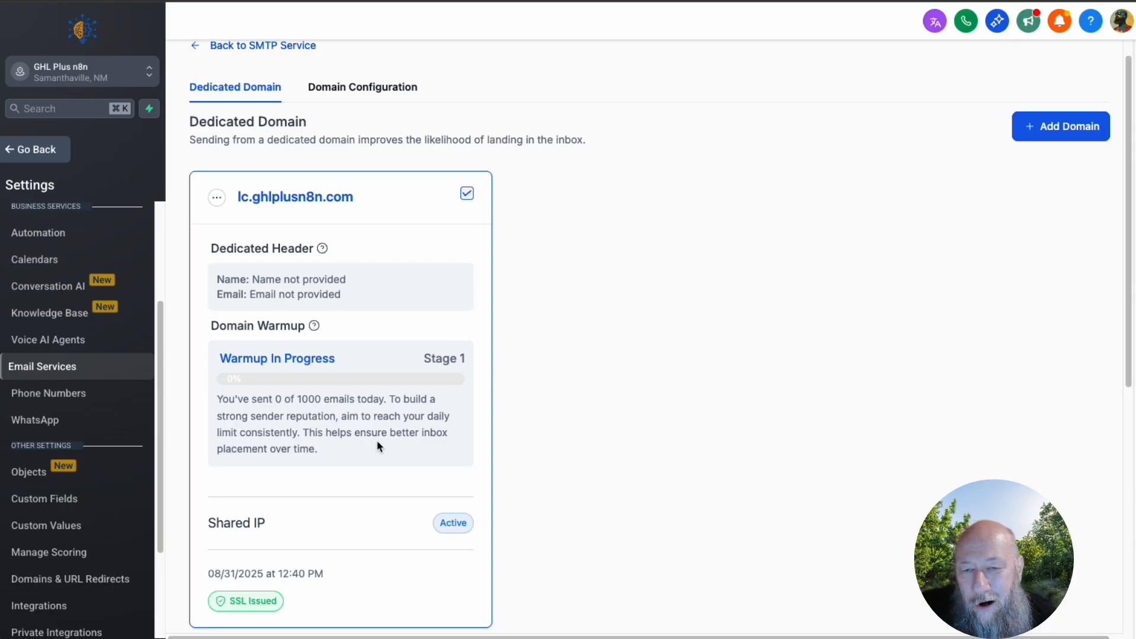
{"action": "scroll", "coordinate": [377, 439], "scroll_direction": "down", "scroll_amount": 1}
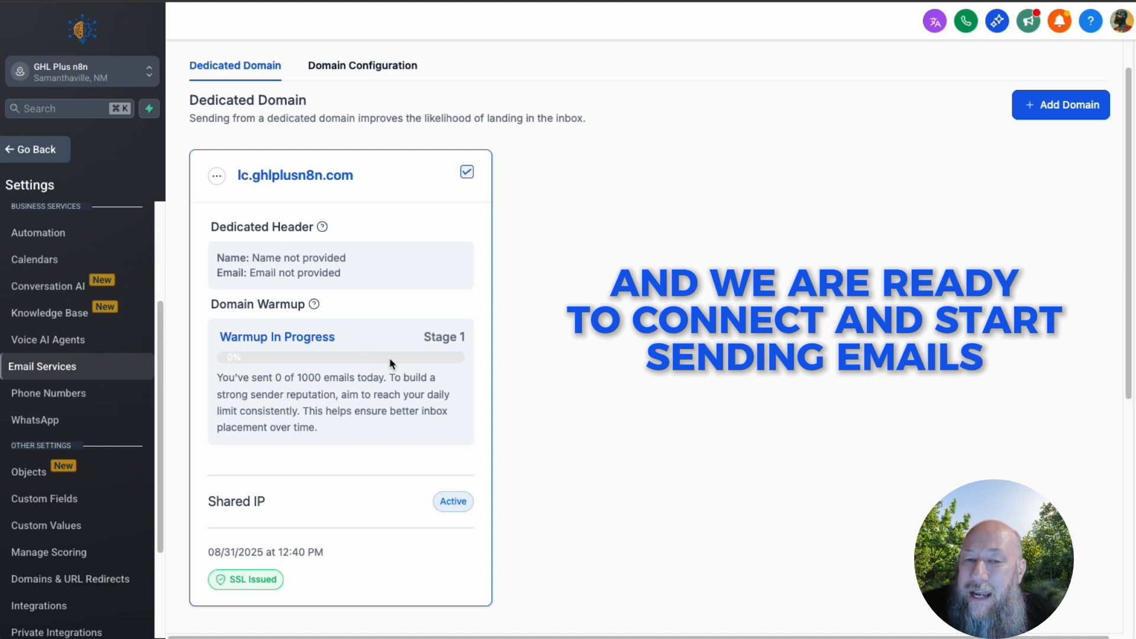
{"action": "scroll", "coordinate": [378, 355], "scroll_direction": "up", "scroll_amount": 2}
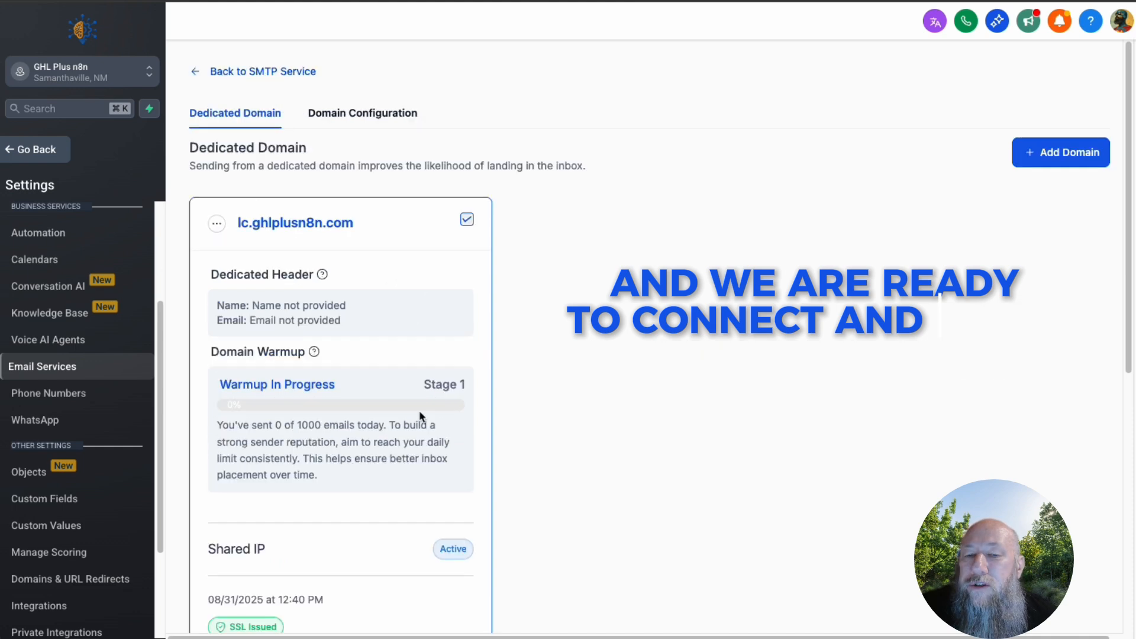
{"action": "scroll", "coordinate": [390, 450], "scroll_direction": "down", "scroll_amount": 1}
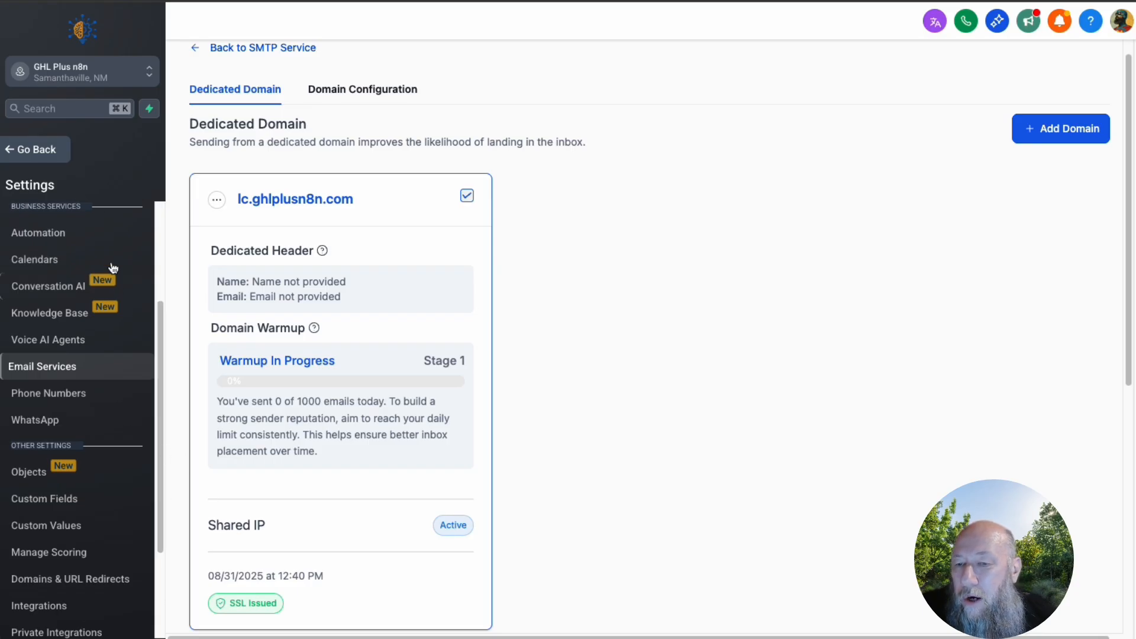
Leave the settings and open the Websites section under Sites.
{"action": "left_click", "coordinate": [27, 151]}
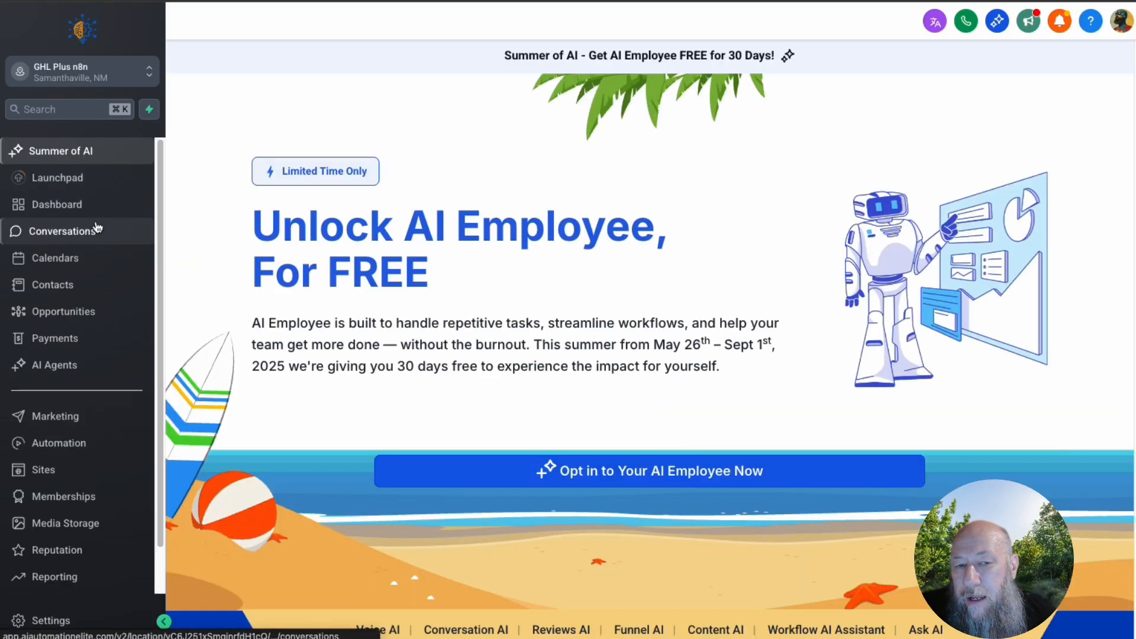
{"action": "left_click", "coordinate": [40, 469]}
{"action": "left_click", "coordinate": [305, 50]}
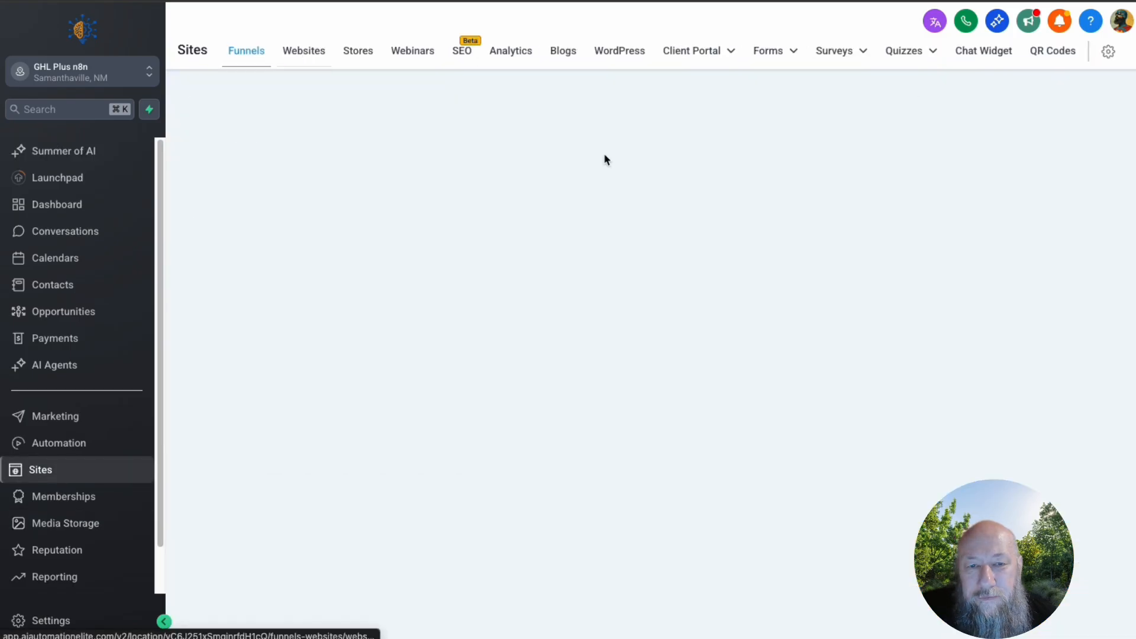